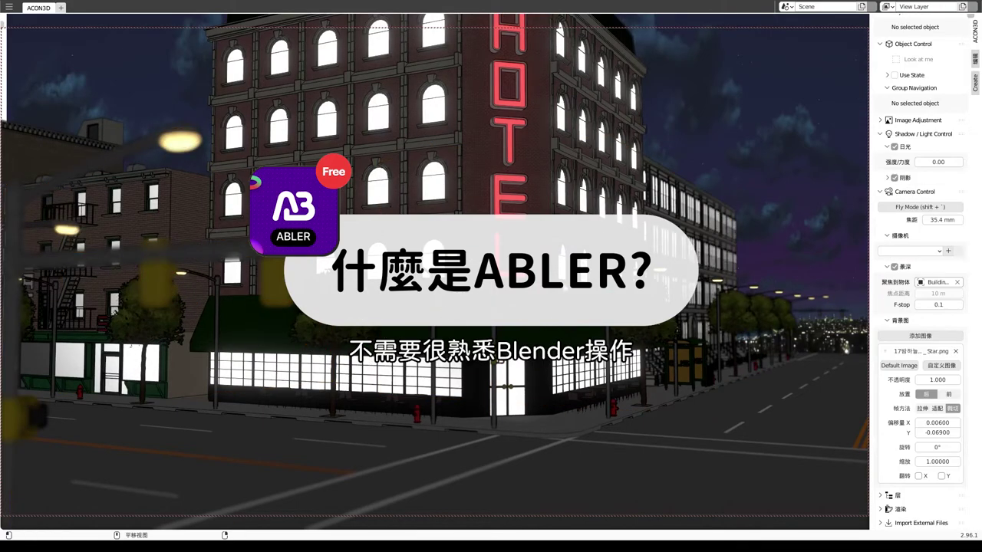
Switch the background image fit method from 裁切 (Crop) to 拉伸 (Stretch)
click(921, 408)
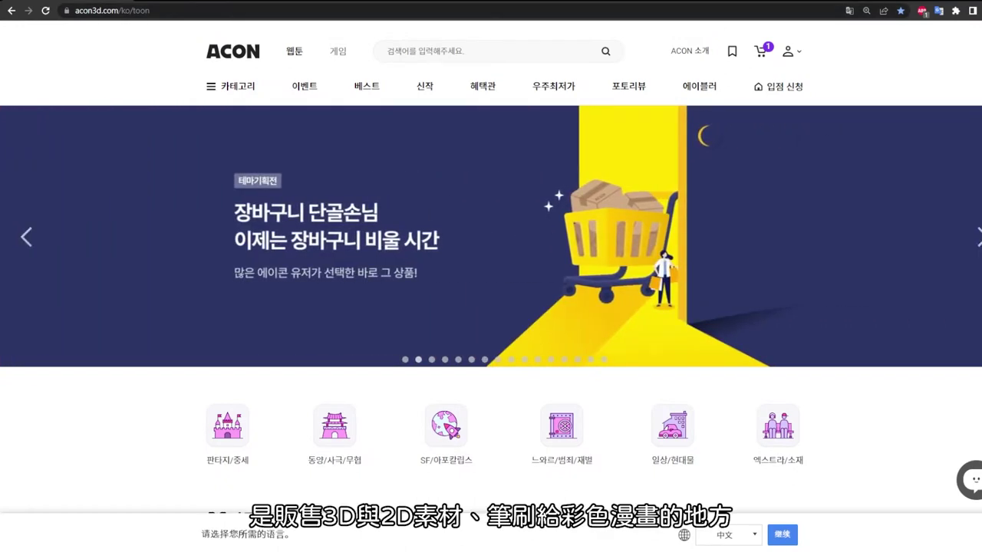
Scroll through the Korean homepage and confirm switching the site language to 中文
scroll(491, 307, down, 3)
scroll(491, 307, down, 2)
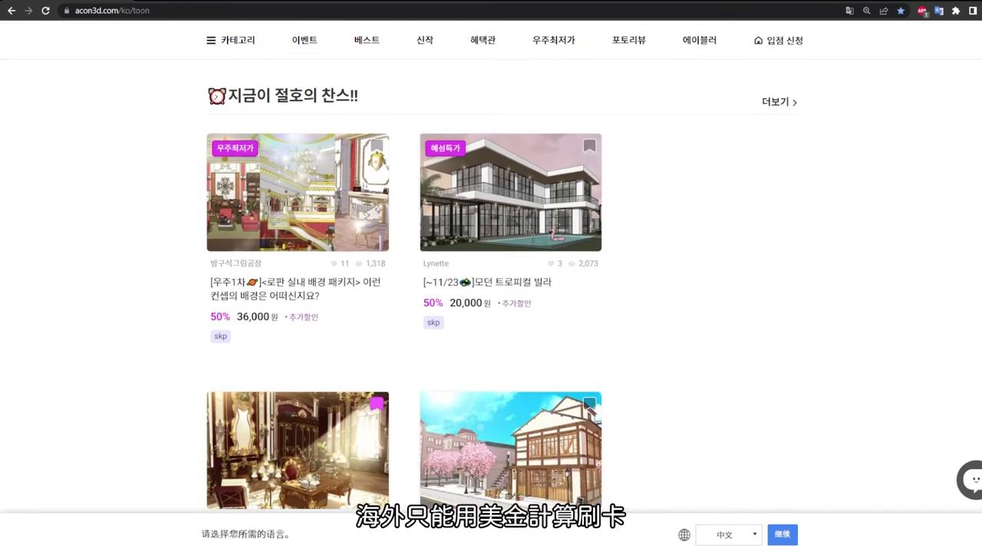
scroll(491, 306, down, 2)
scroll(491, 307, down, 1)
scroll(490, 306, down, 1)
scroll(491, 307, down, 2)
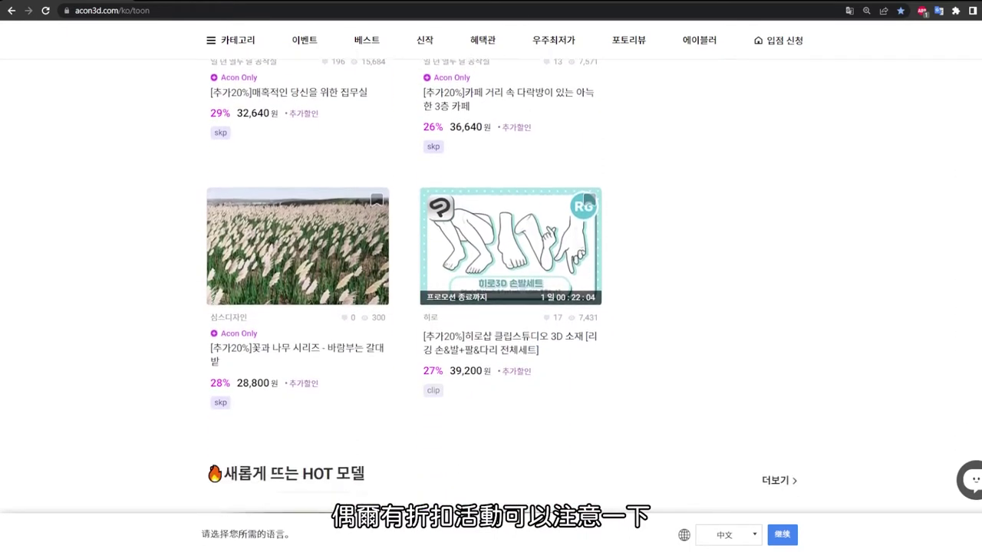
scroll(491, 307, down, 4)
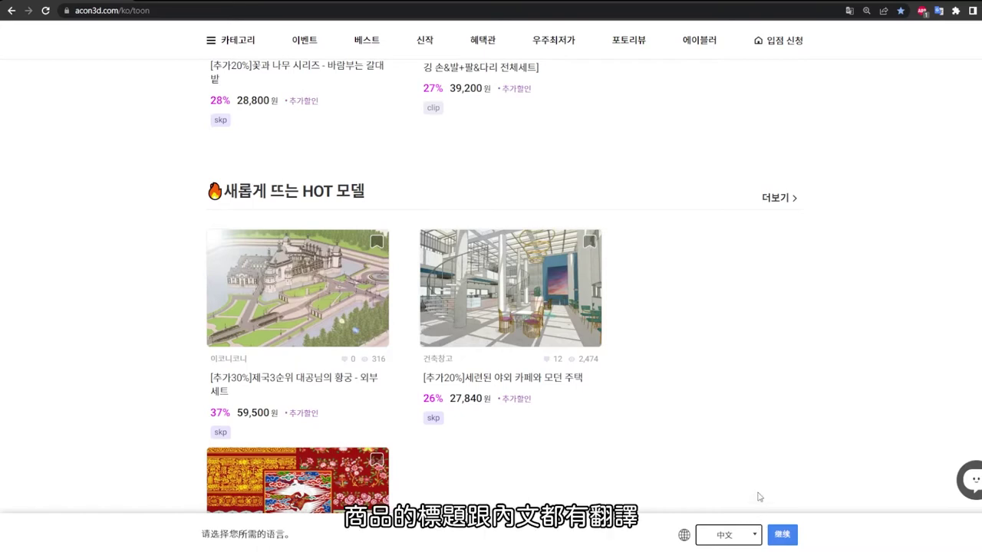
click(786, 544)
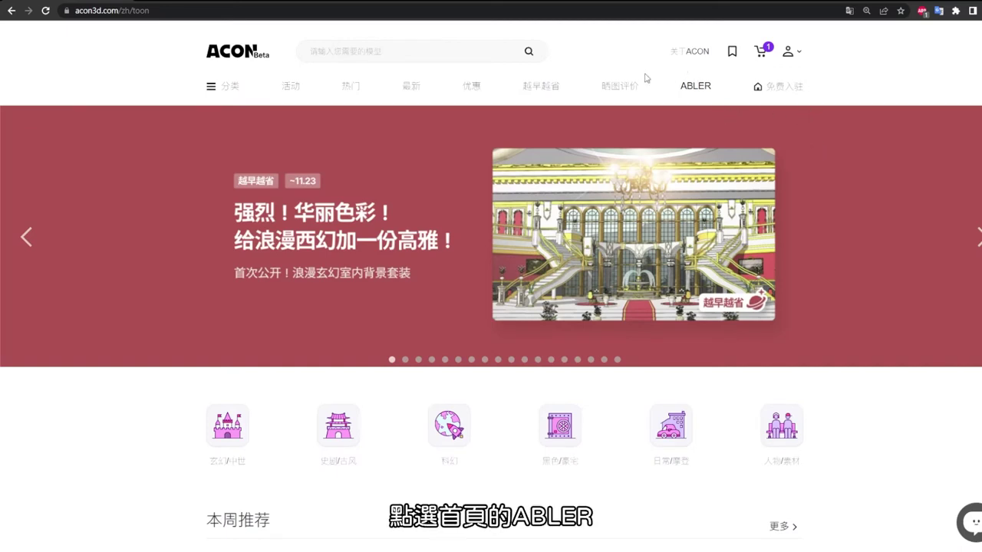
Open the store's ABLER section and browse its listing
click(698, 90)
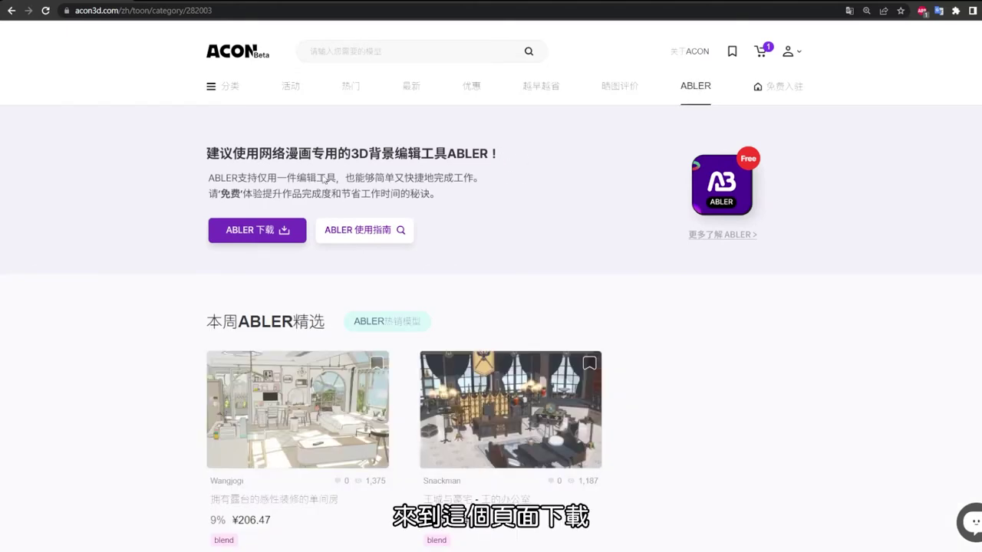
scroll(872, 307, down, 2)
scroll(865, 302, down, 1)
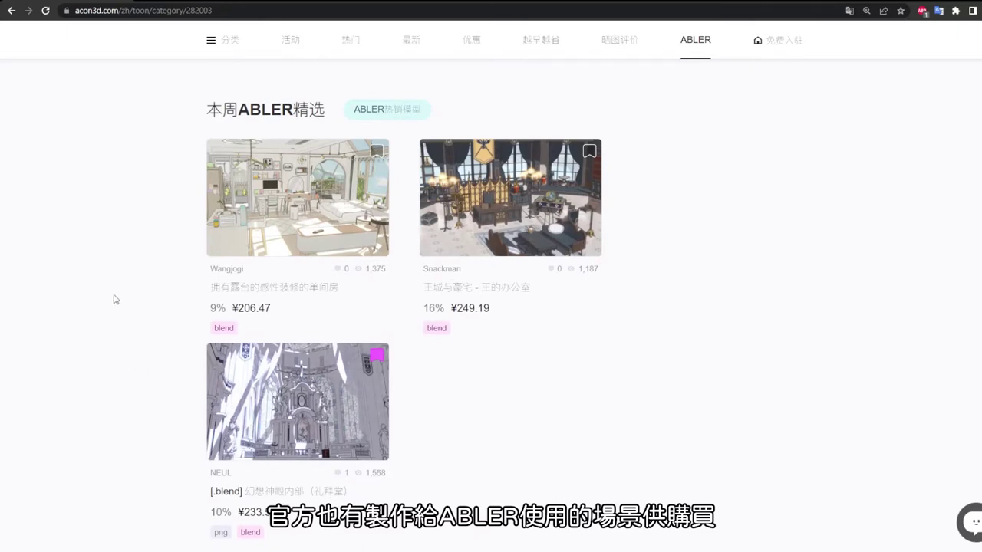
scroll(324, 315, up, 1)
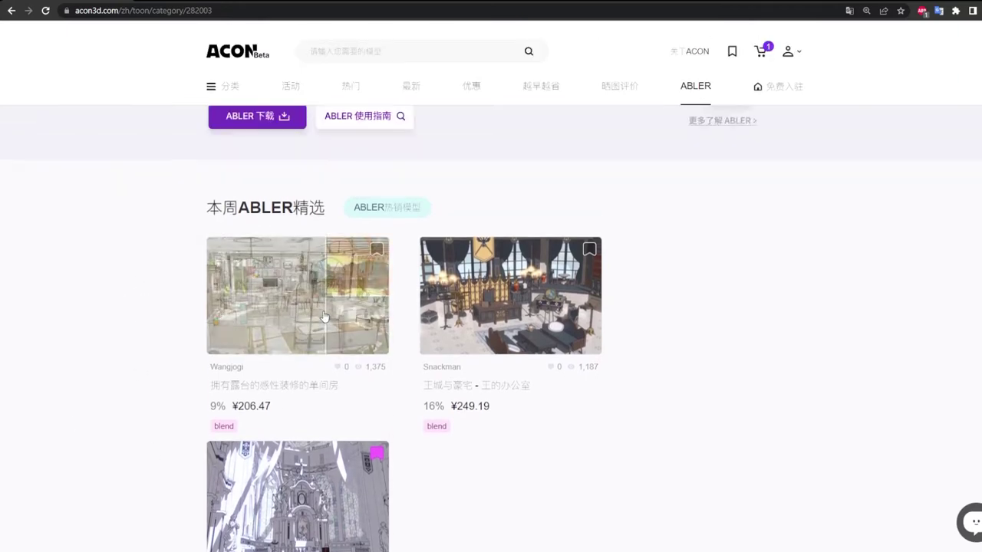
scroll(325, 314, up, 1)
Open the ABLER introduction page and scroll past the samples to the Windows 下载ABLER section
click(267, 242)
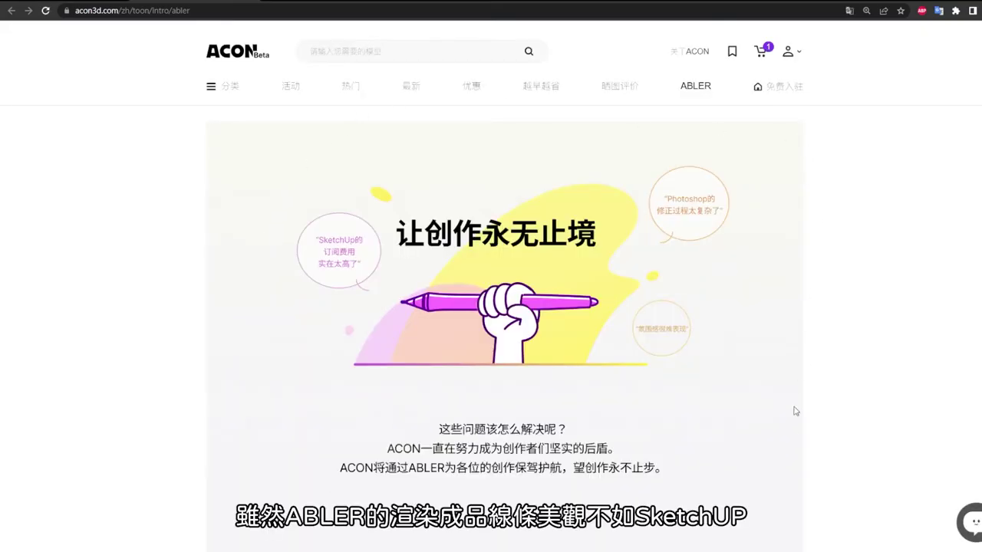
scroll(794, 414, down, 1)
scroll(792, 426, down, 2)
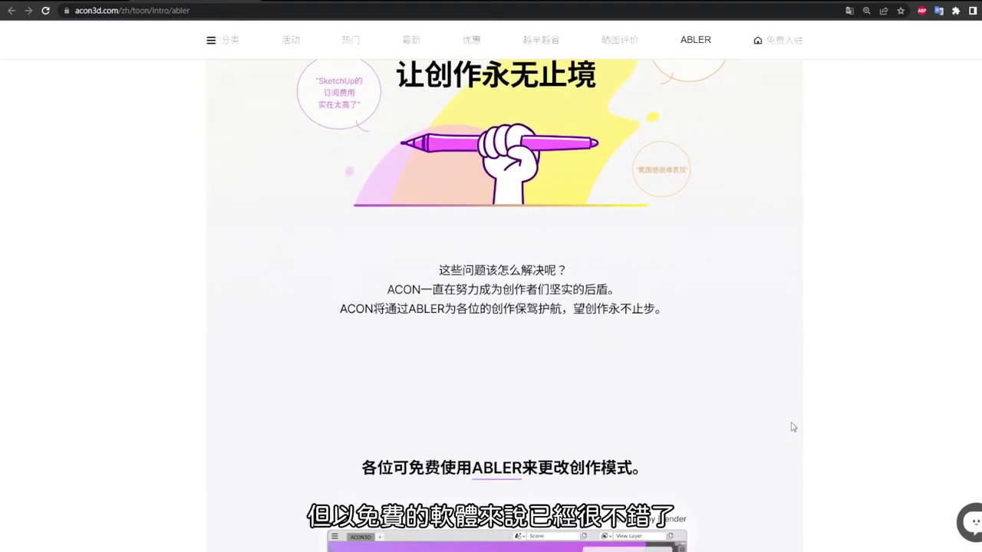
scroll(793, 428, down, 2)
scroll(790, 419, down, 1)
scroll(791, 419, down, 2)
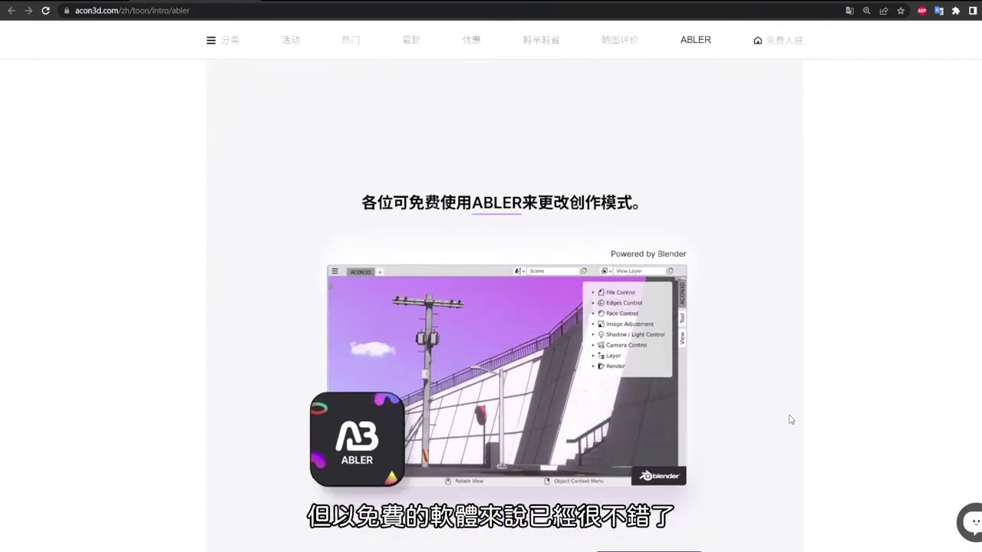
scroll(791, 419, down, 1)
scroll(791, 420, down, 1)
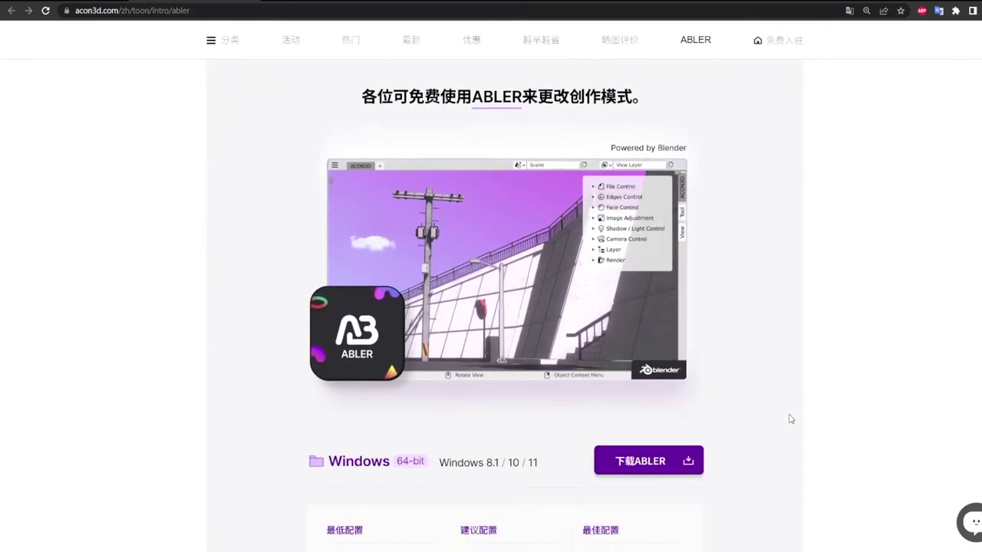
scroll(791, 420, down, 1)
scroll(791, 420, down, 2)
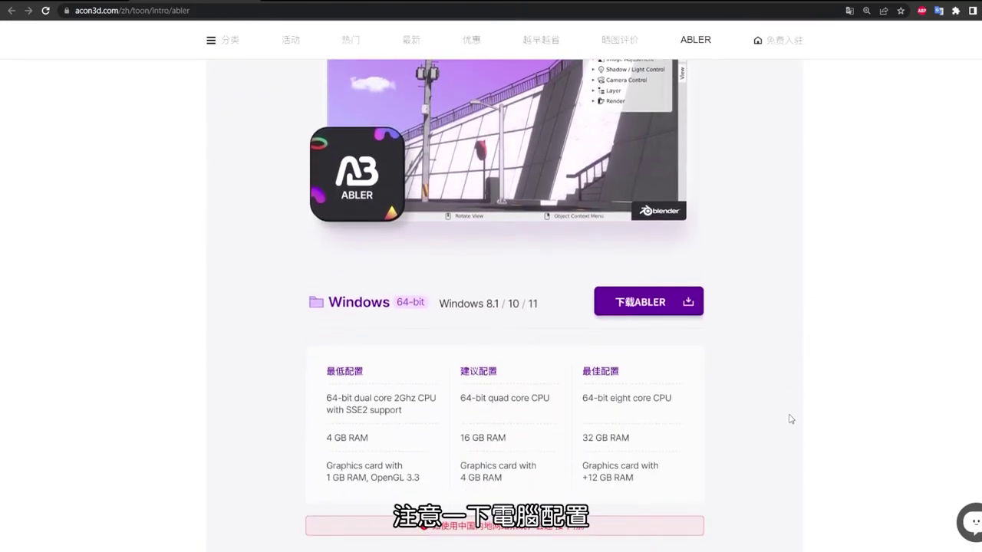
scroll(791, 420, down, 1)
scroll(790, 420, down, 1)
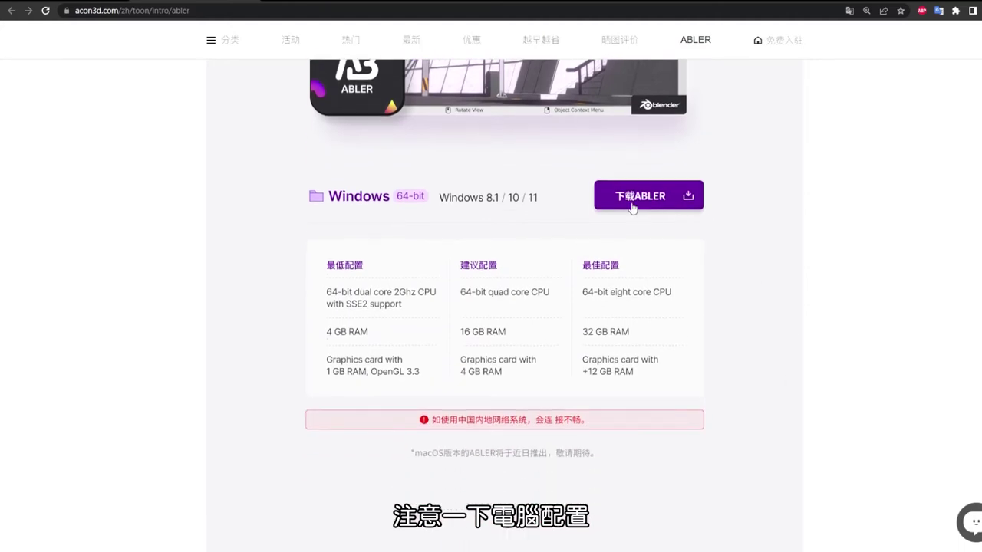
scroll(754, 320, down, 1)
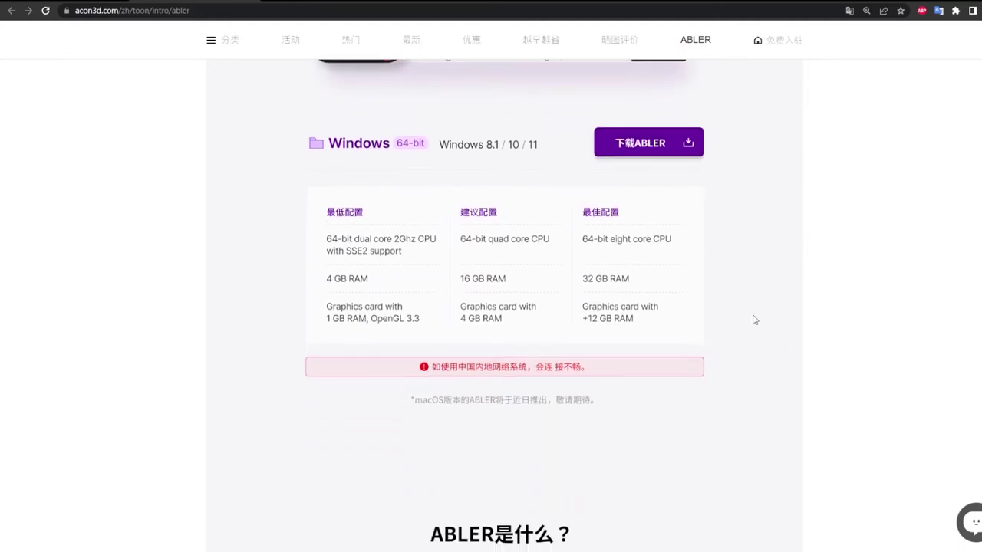
scroll(754, 320, down, 2)
scroll(754, 320, down, 2)
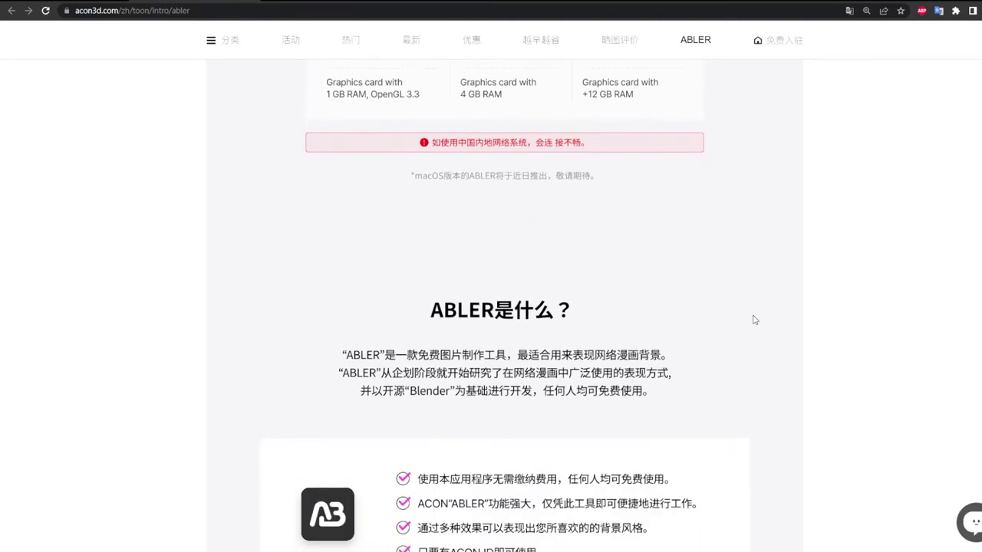
scroll(754, 320, down, 1)
scroll(754, 320, down, 1)
scroll(753, 320, down, 1)
scroll(754, 320, down, 1)
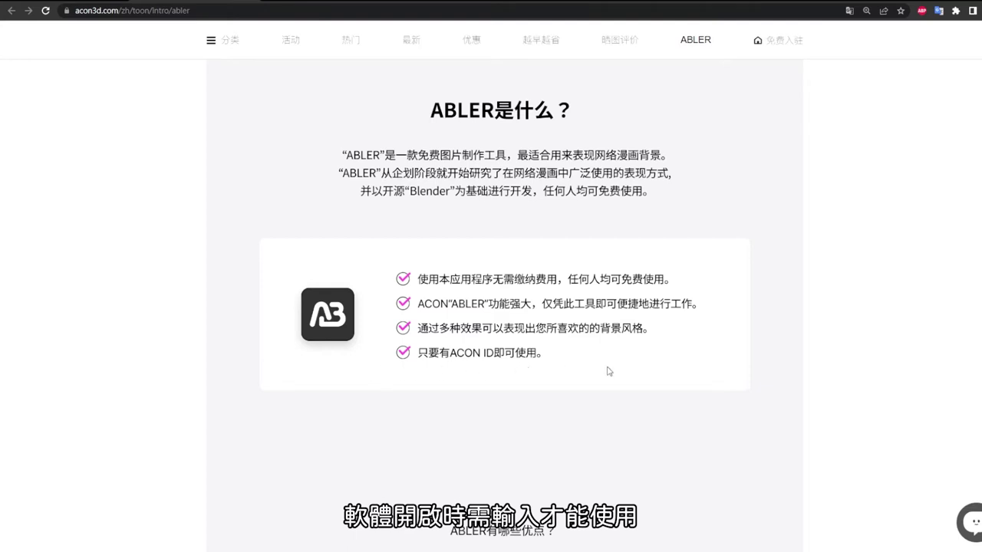
scroll(786, 226, down, 1)
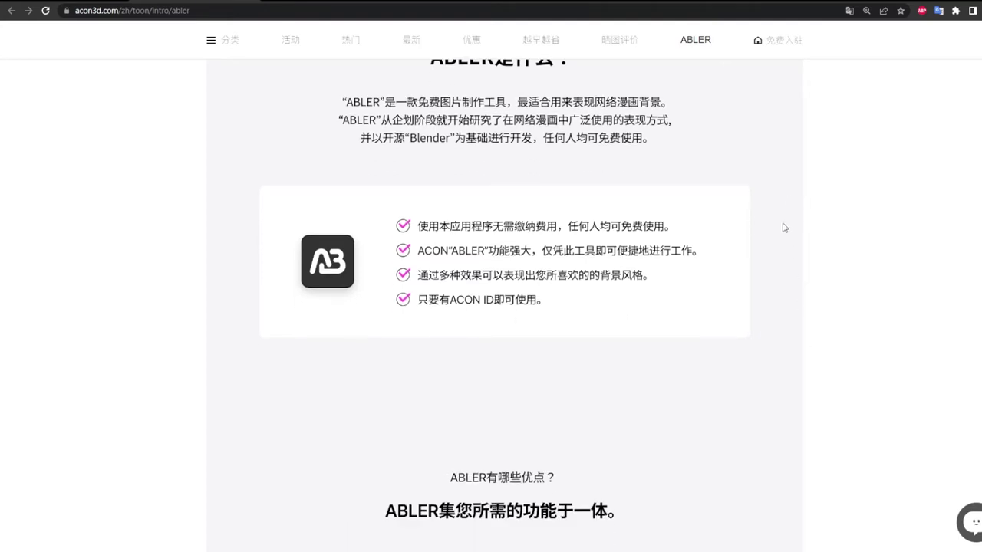
scroll(780, 234, down, 2)
scroll(778, 241, down, 2)
scroll(778, 244, down, 2)
scroll(779, 244, down, 1)
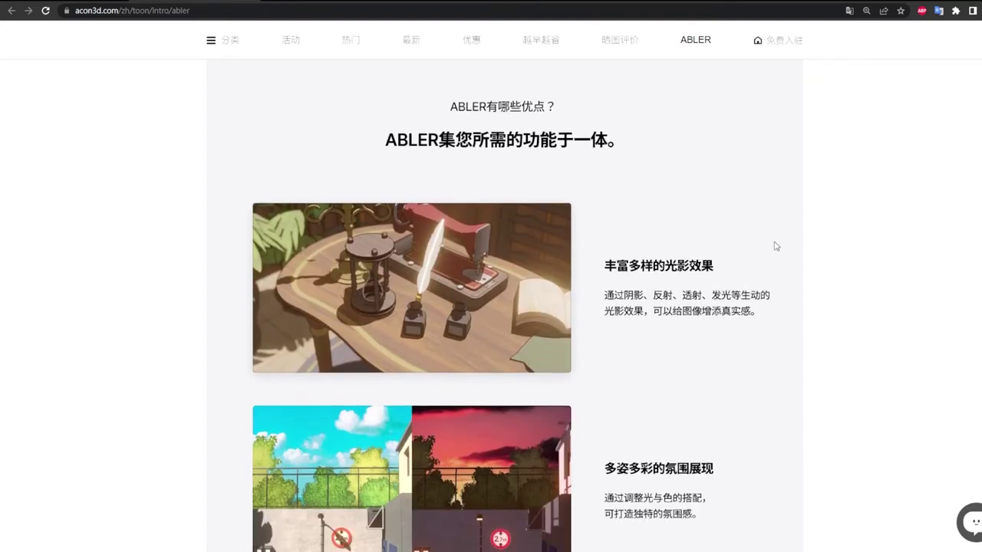
scroll(773, 245, down, 1)
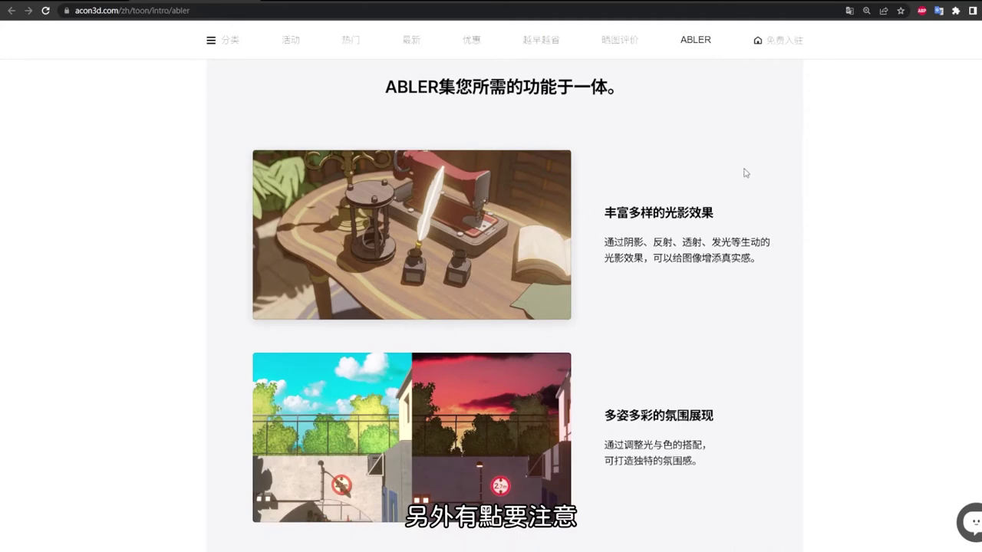
scroll(897, 207, down, 1)
scroll(892, 213, down, 2)
scroll(889, 215, down, 2)
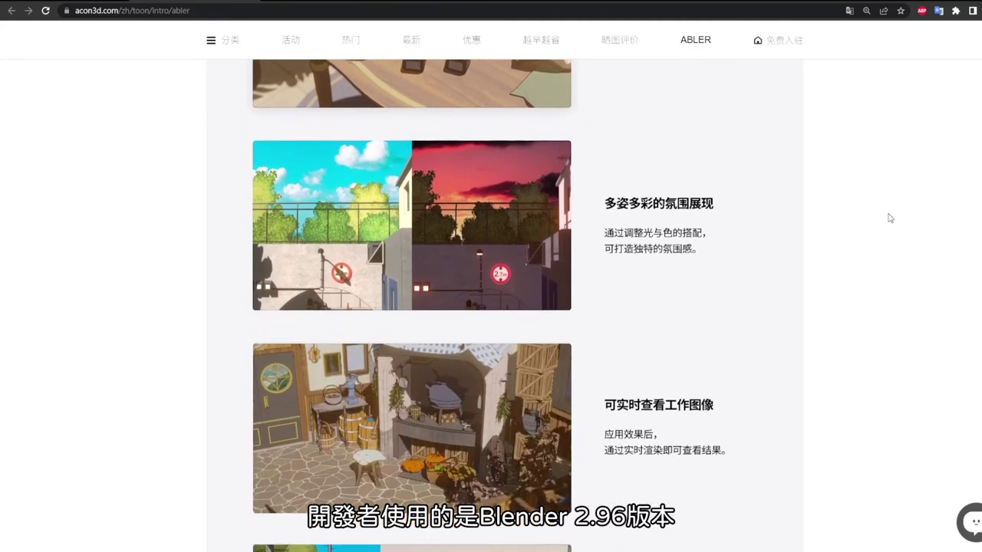
scroll(708, 201, down, 1)
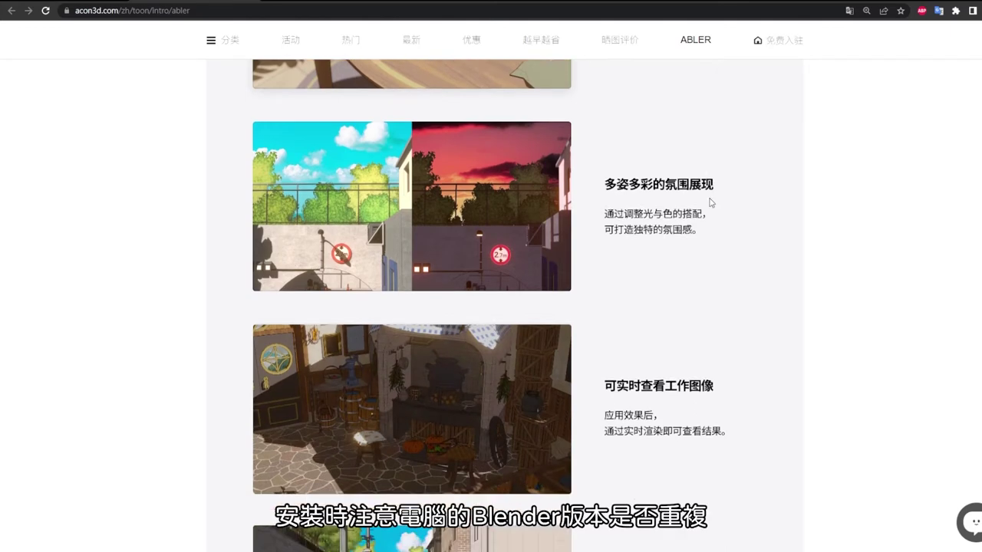
scroll(712, 209, down, 3)
scroll(711, 209, down, 1)
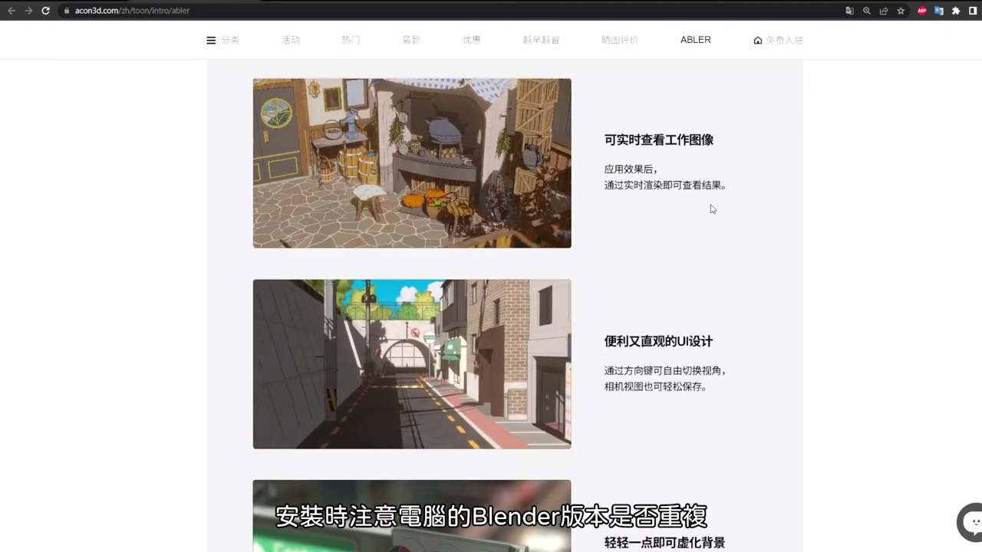
scroll(710, 211, down, 2)
scroll(710, 214, down, 1)
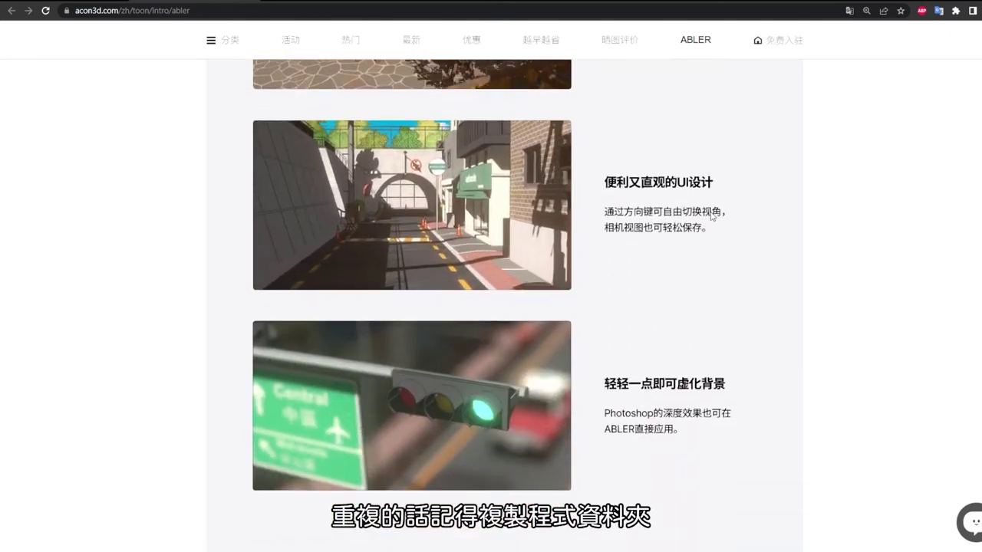
scroll(712, 218, down, 2)
scroll(867, 242, down, 2)
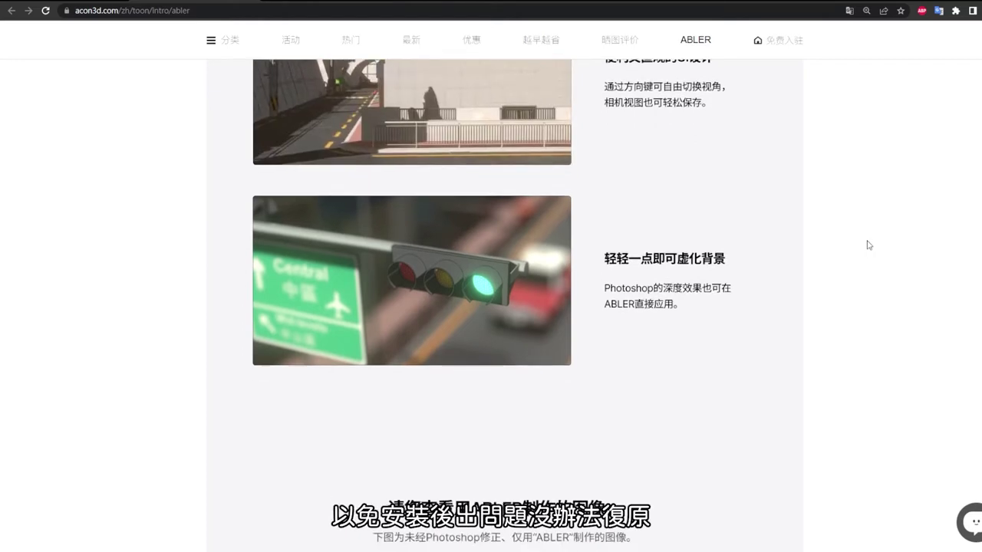
scroll(860, 242, down, 3)
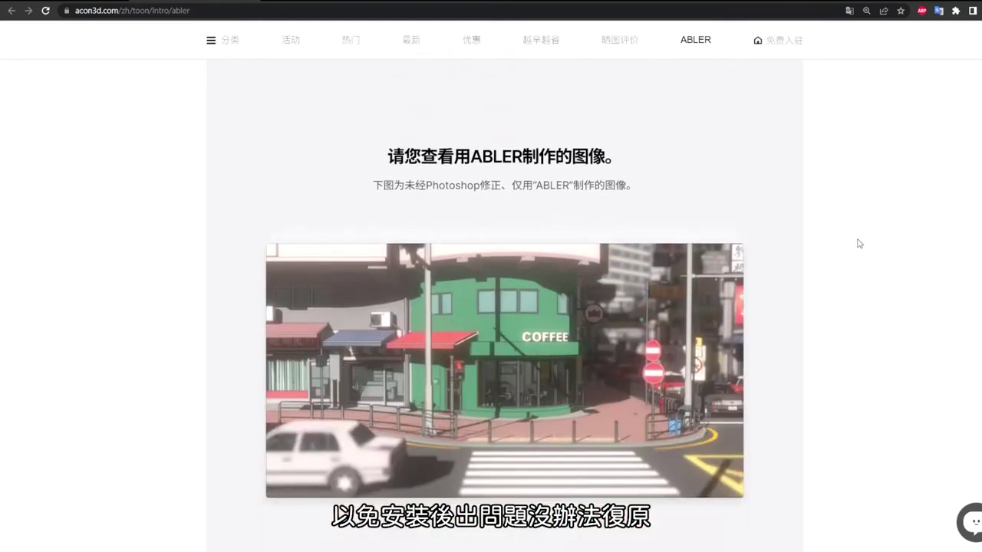
scroll(859, 243, down, 1)
scroll(858, 244, down, 2)
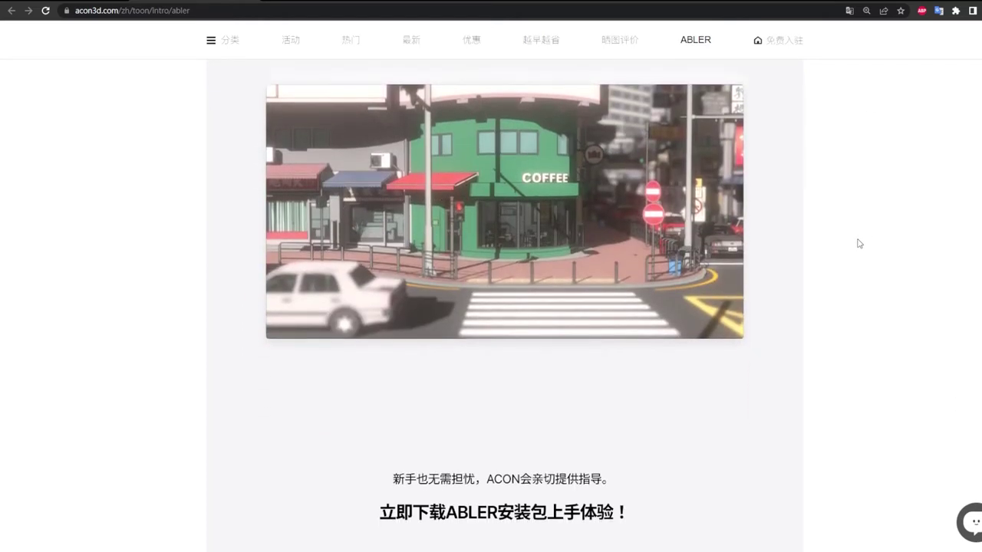
scroll(857, 246, down, 2)
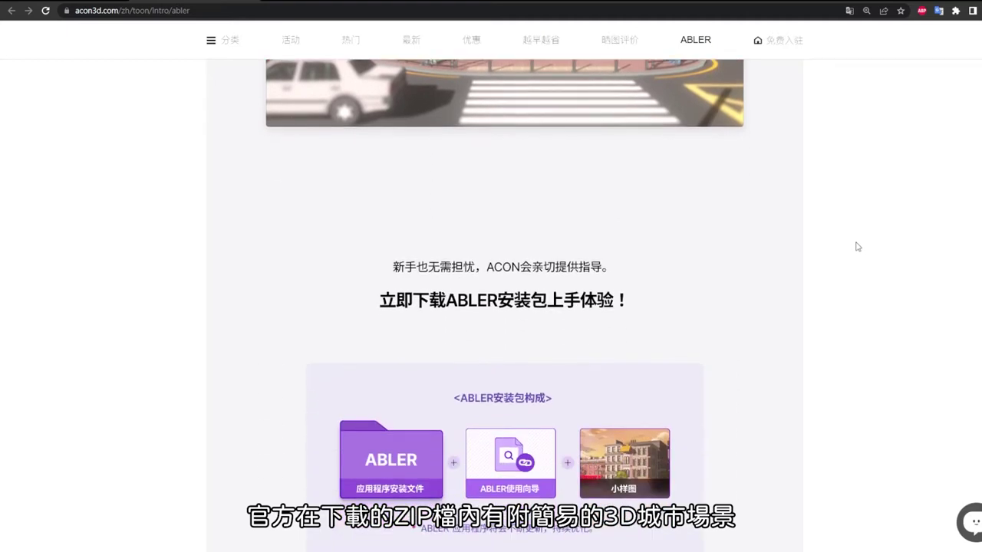
scroll(858, 246, down, 2)
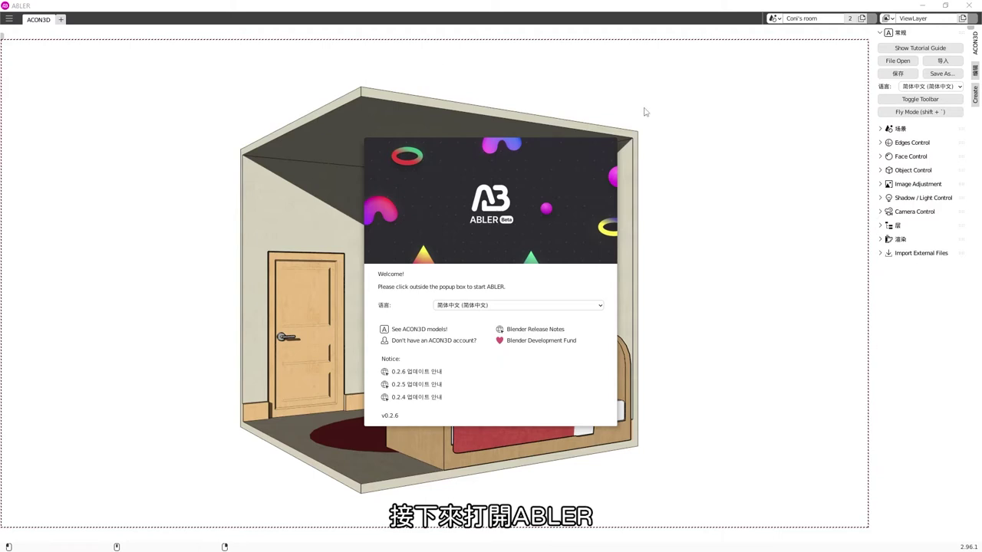
Keep 简体中文 as the interface language and dismiss the welcome popup
click(596, 307)
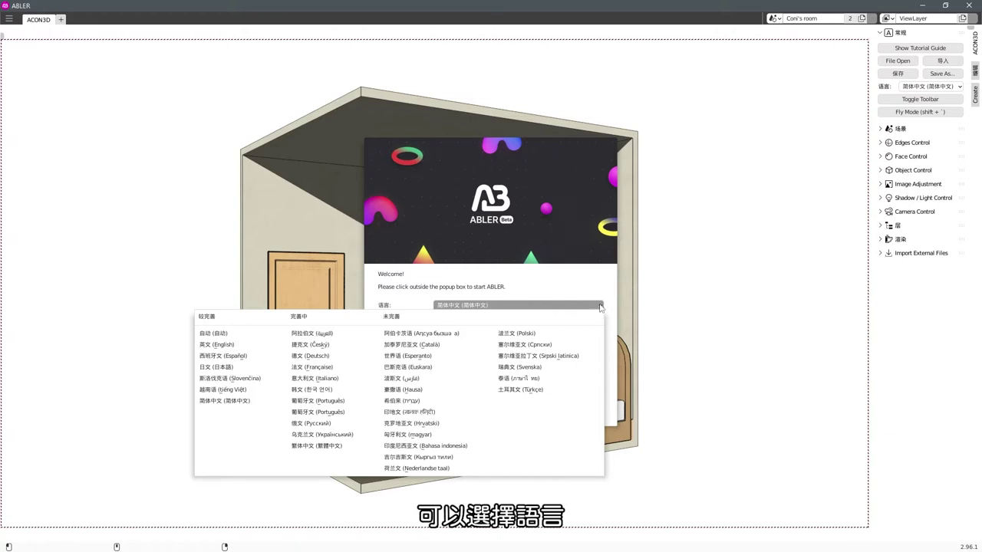
click(601, 306)
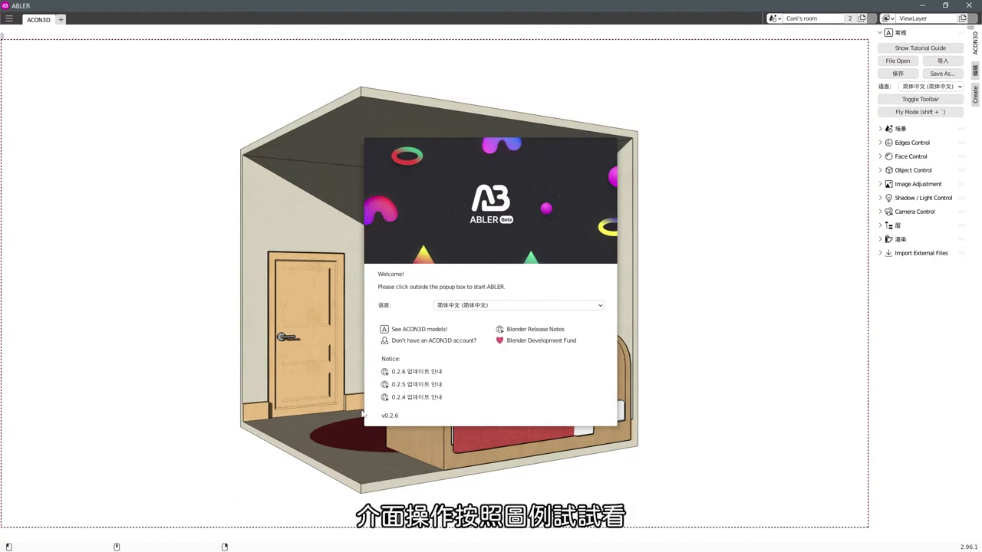
click(491, 431)
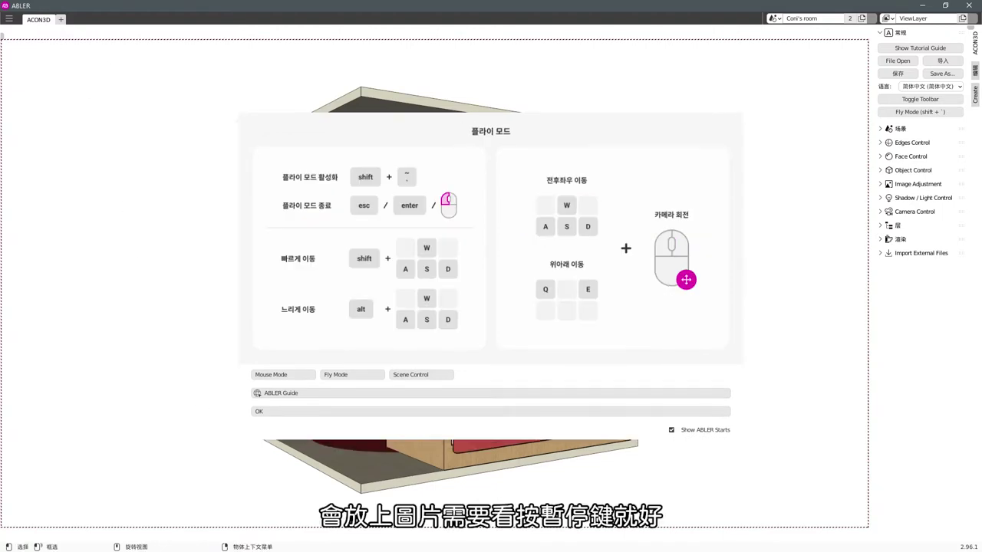
Orbit the bedroom view behind the guide and open the main application menu
middle_drag(435, 284, 460, 291)
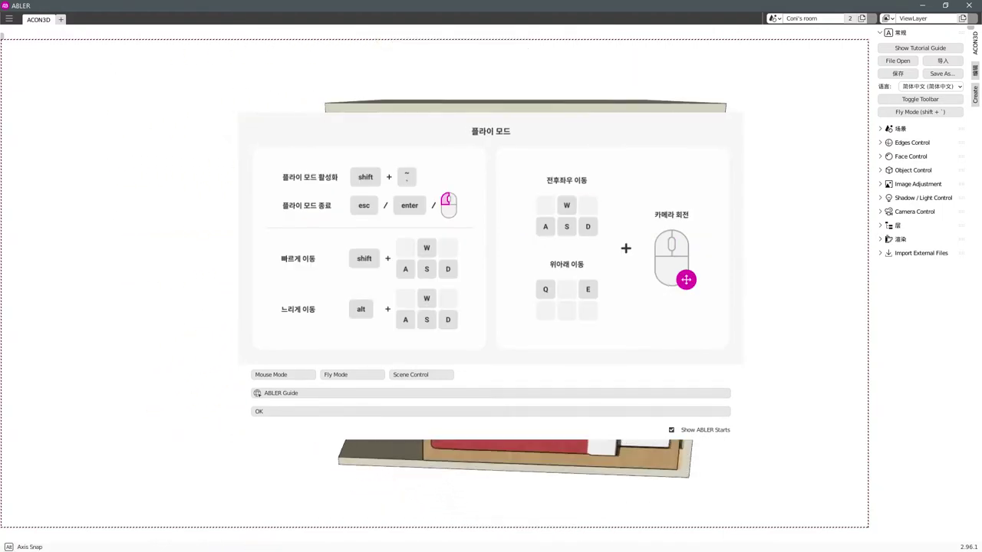
middle_drag(16, 31, 23, 26)
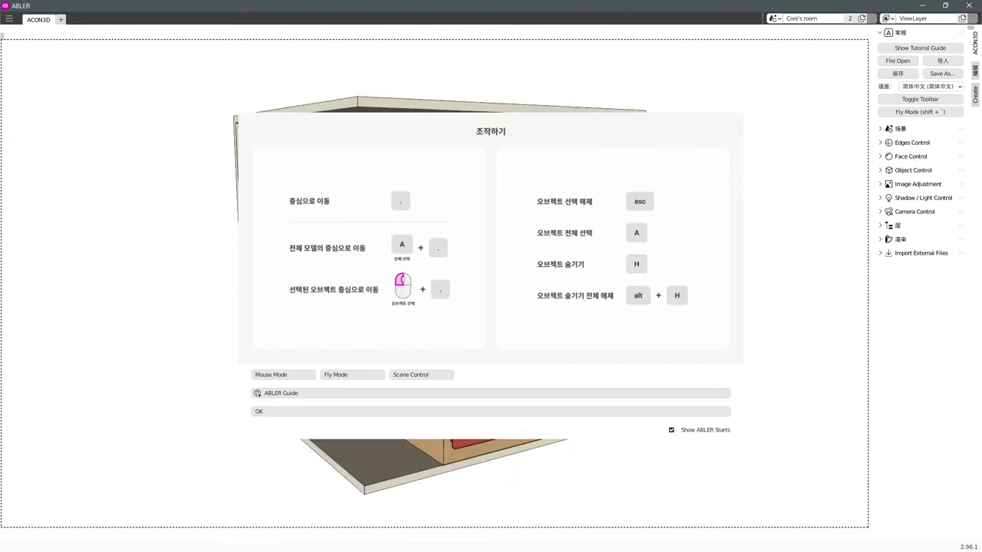
click(9, 19)
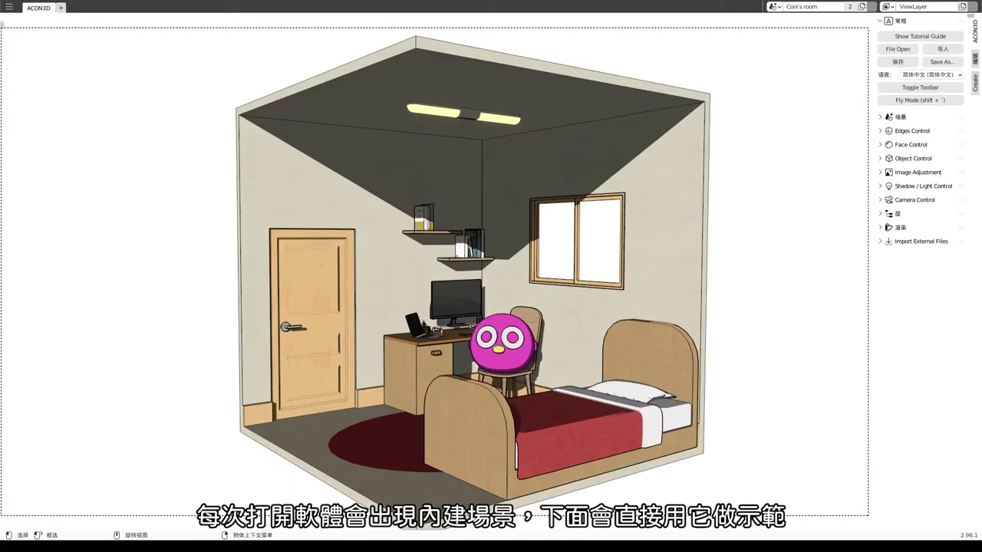
Frame the bedroom, then add a new scene named ACON_Scene_1 under 场景
middle_drag(522, 199, 542, 194)
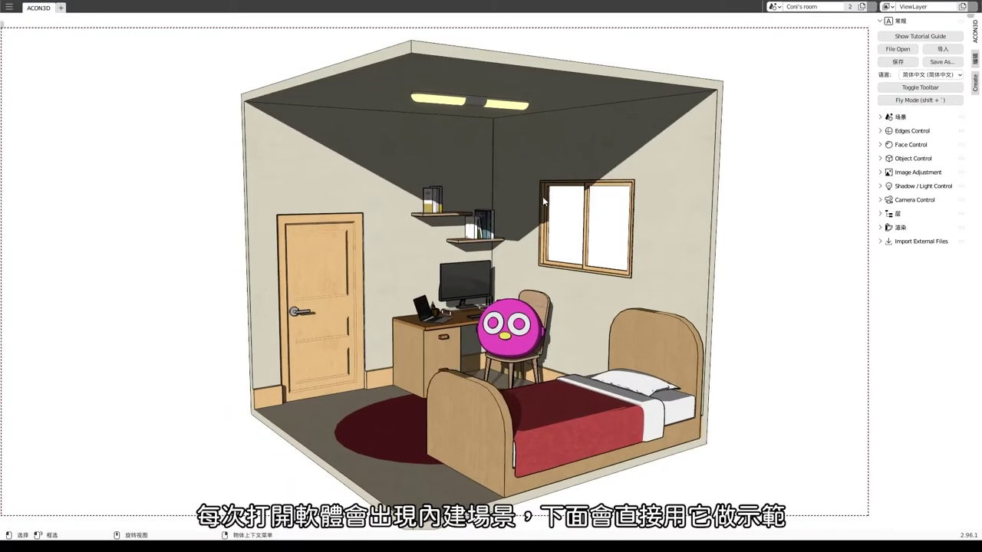
scroll(543, 195, up, 2)
shift+middle_drag(593, 227, 539, 208)
scroll(539, 208, up, 3)
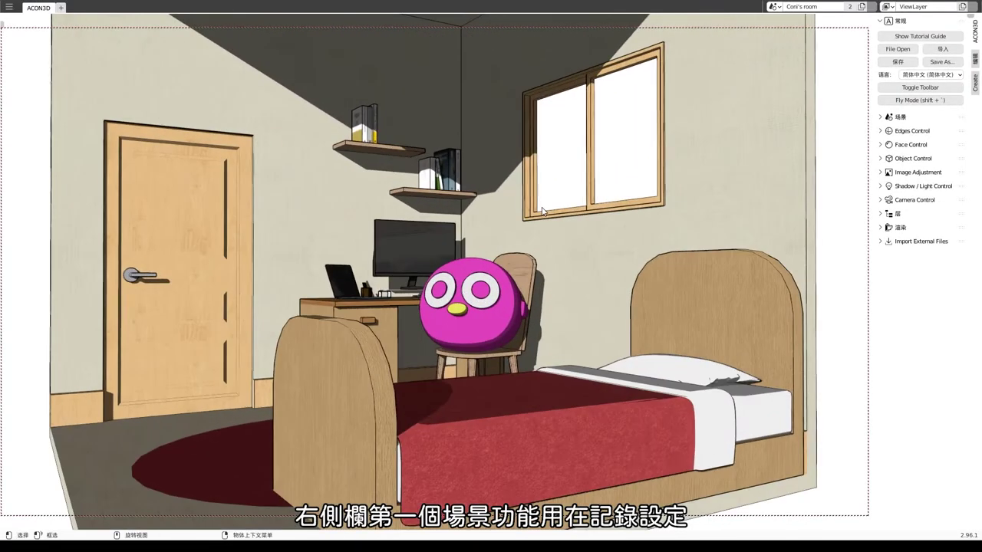
scroll(540, 207, down, 2)
scroll(522, 201, down, 1)
scroll(485, 192, down, 2)
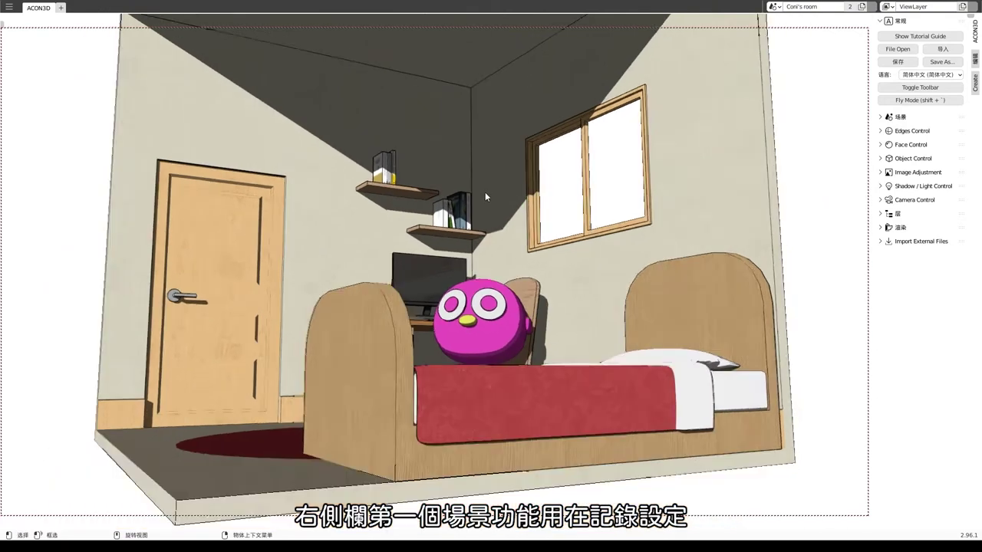
scroll(485, 191, down, 4)
mouse_move(480, 211)
middle_down()
mouse_move(530, 236)
mouse_move(537, 218)
middle_up()
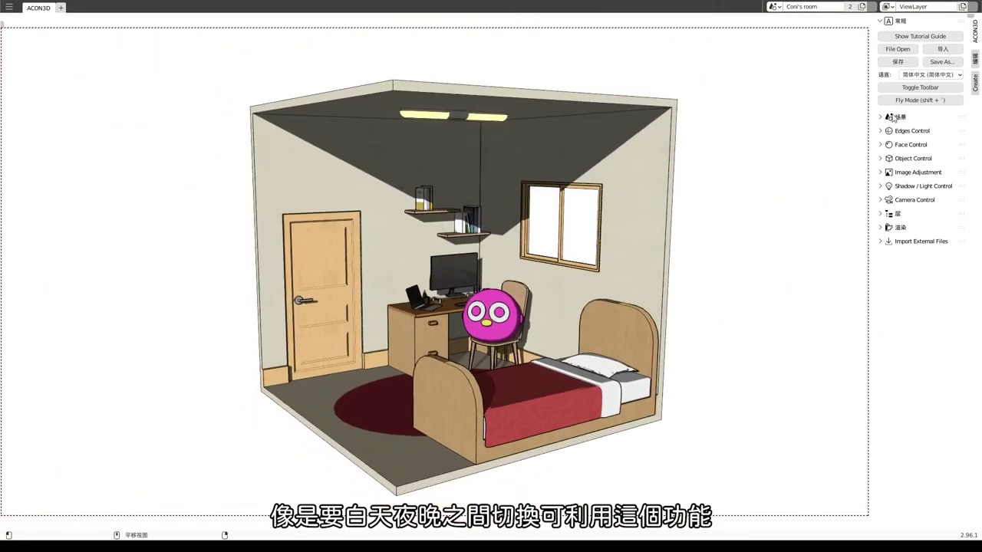
click(881, 117)
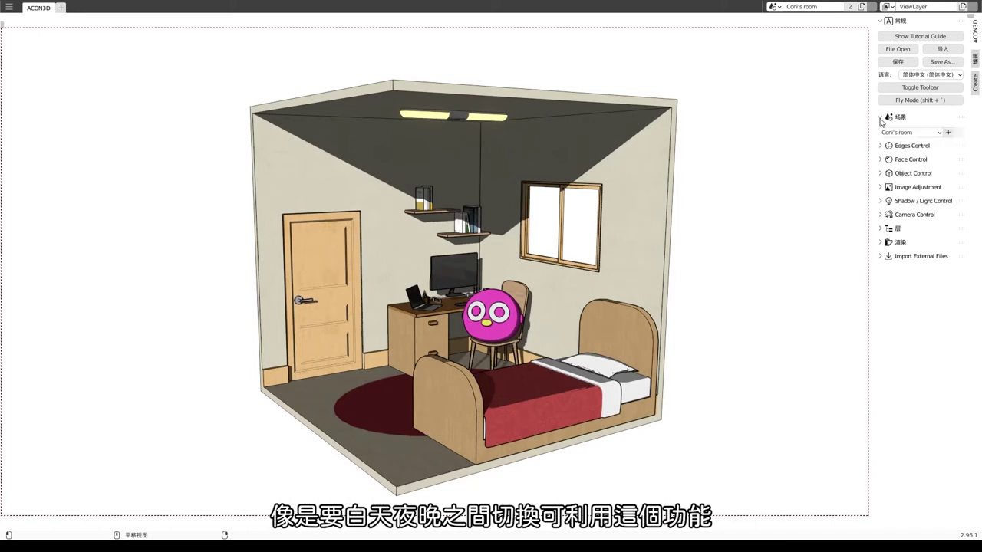
click(948, 132)
click(879, 189)
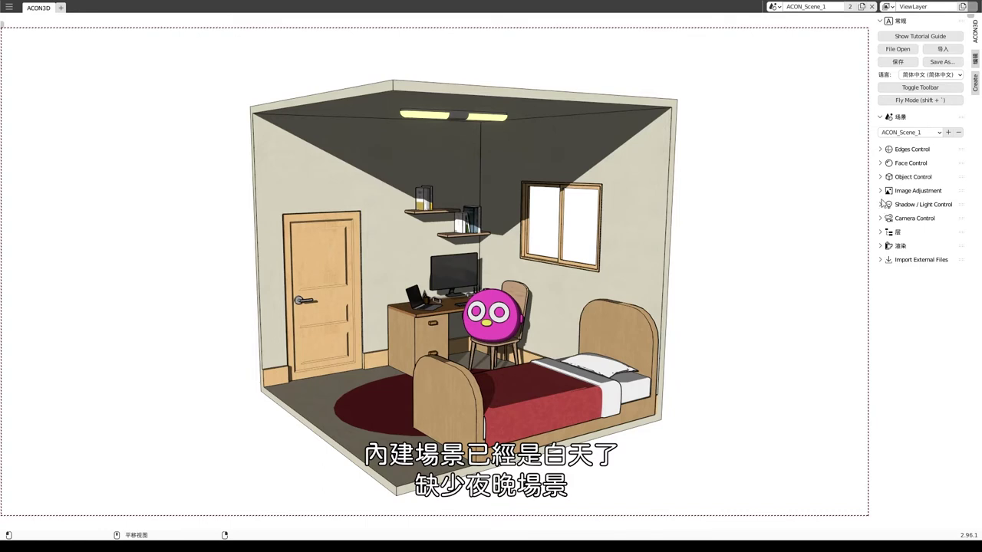
Expand the Face Control, Shadow / Light Control and sunlight settings panels
click(881, 163)
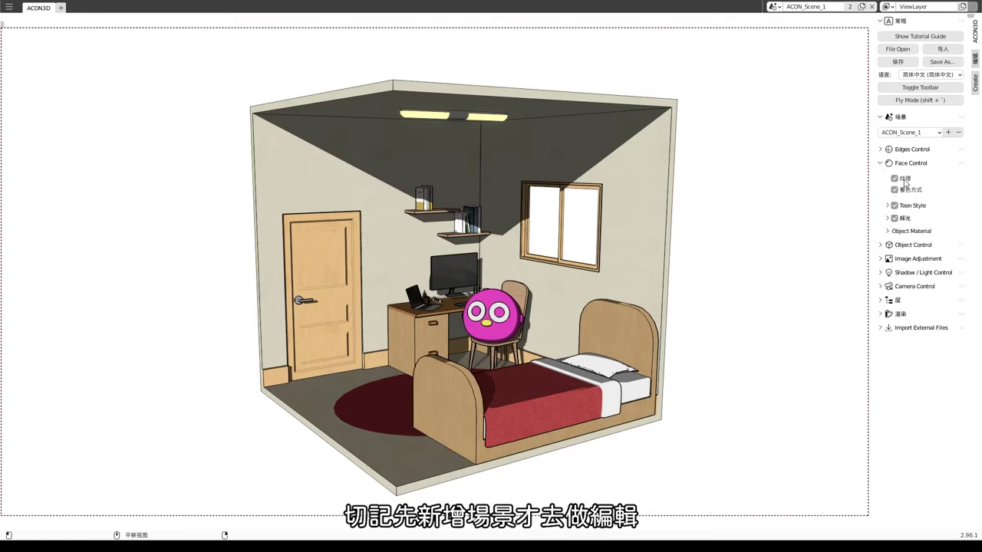
click(880, 273)
click(887, 286)
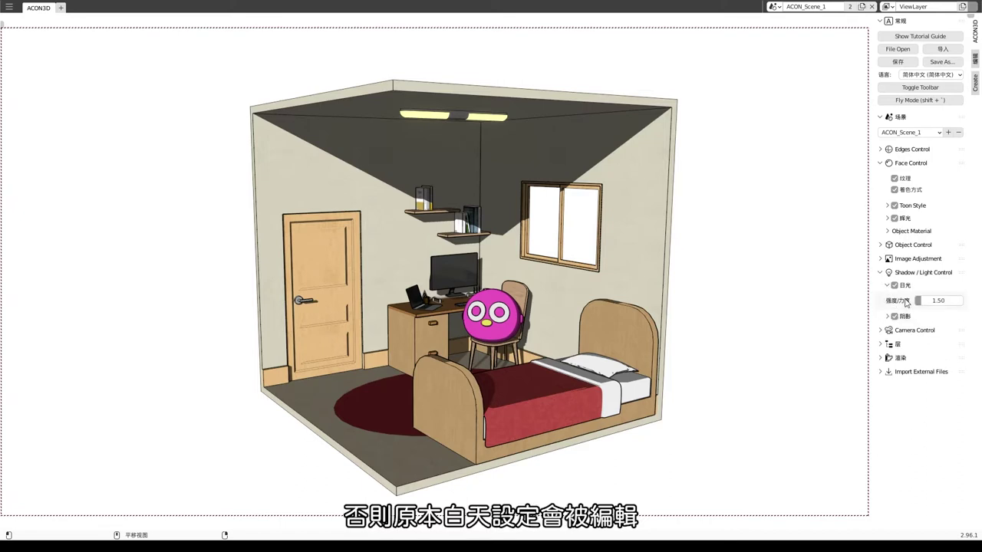
Lower sun strength to 0.46, raise blue colour balance to 1.94, and set saturation to 0.81
drag(922, 303, 916, 301)
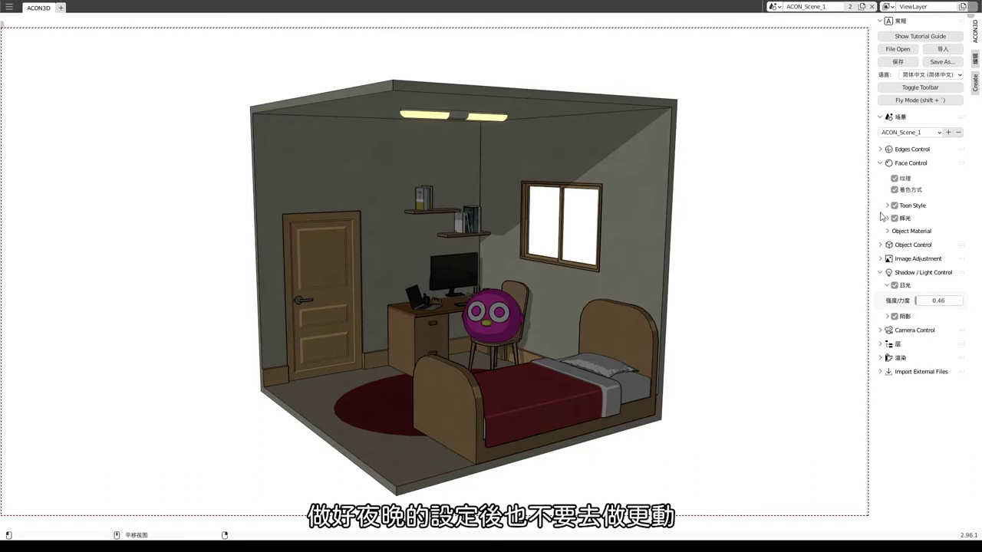
click(885, 245)
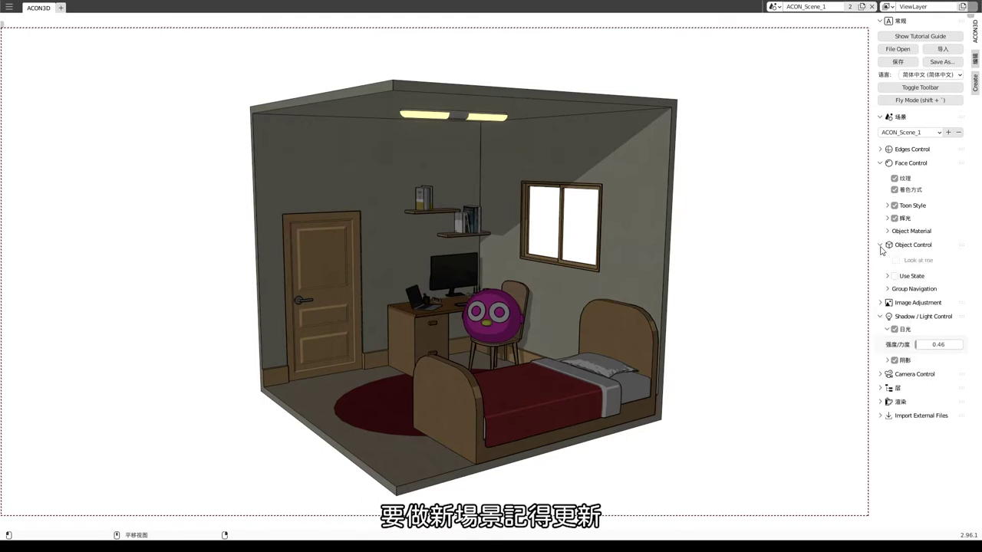
click(879, 302)
drag(920, 368, 951, 368)
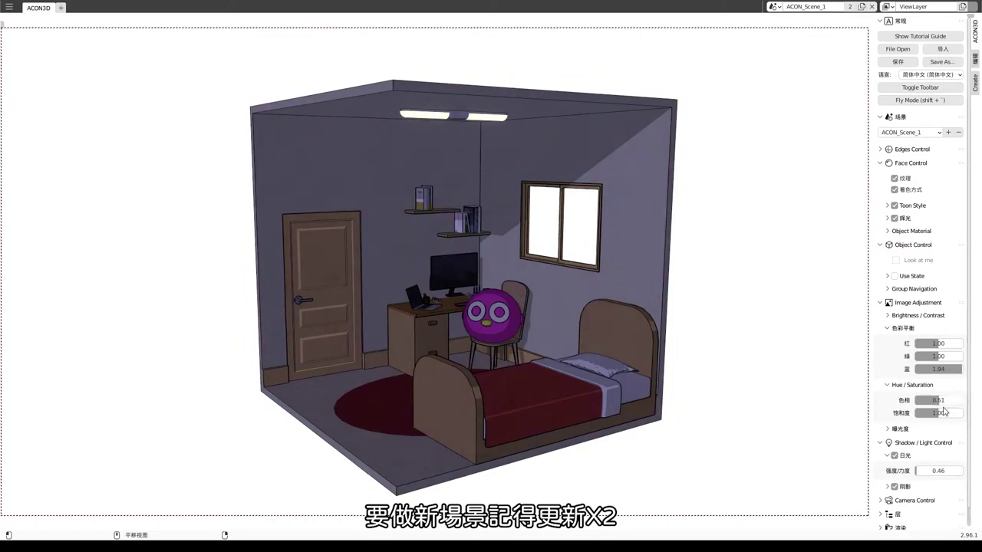
scroll(921, 383, down, 3)
click(885, 482)
scroll(890, 476, down, 5)
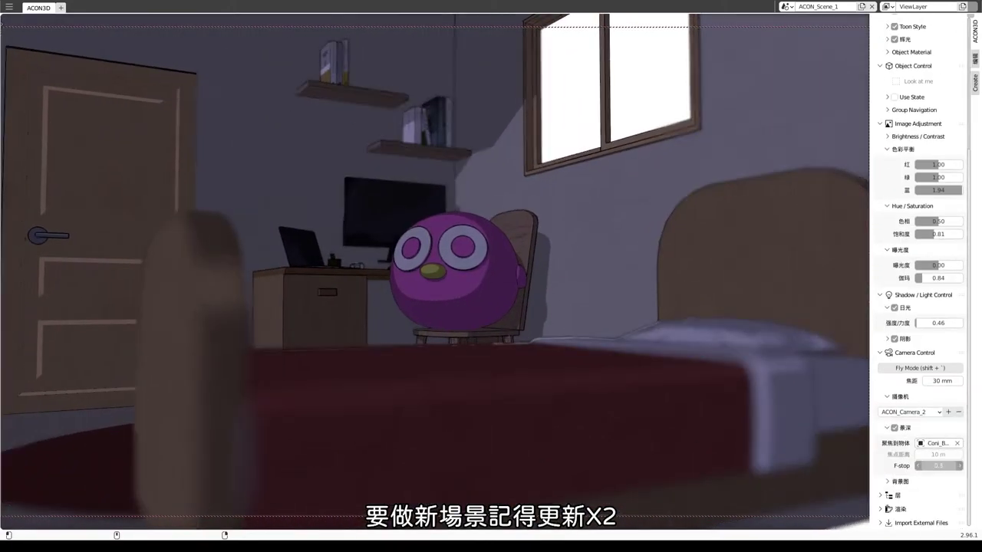
Set the night-city picture as the background image
click(899, 465)
scroll(902, 471, down, 3)
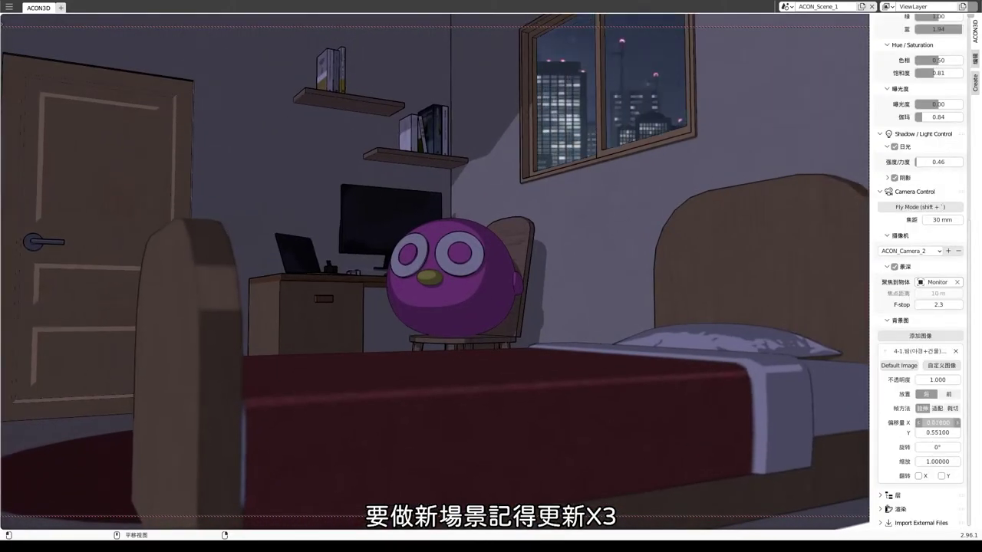
scroll(920, 269, up, 6)
scroll(920, 230, up, 5)
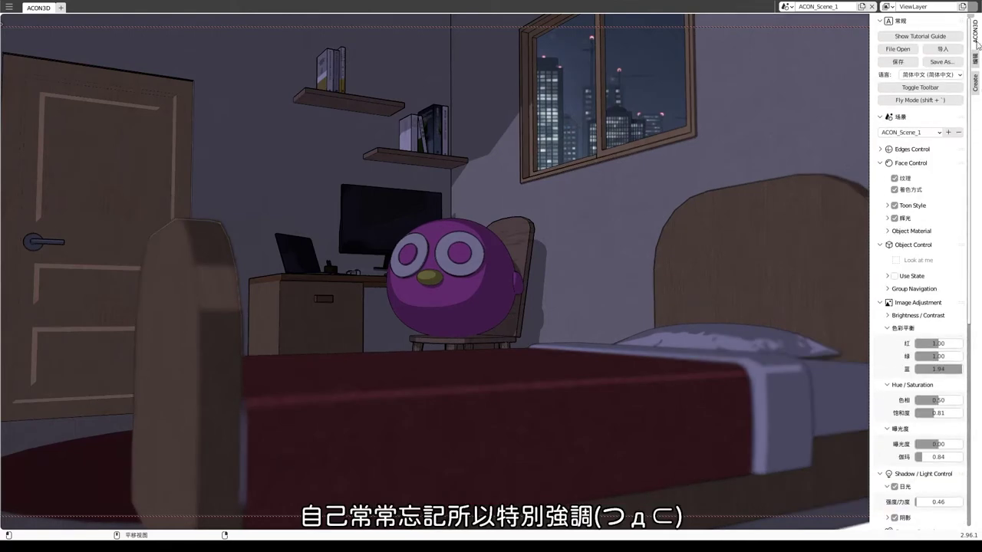
Switch between scenes, ending on the ACON_Scene_1 isometric bedroom view
click(935, 136)
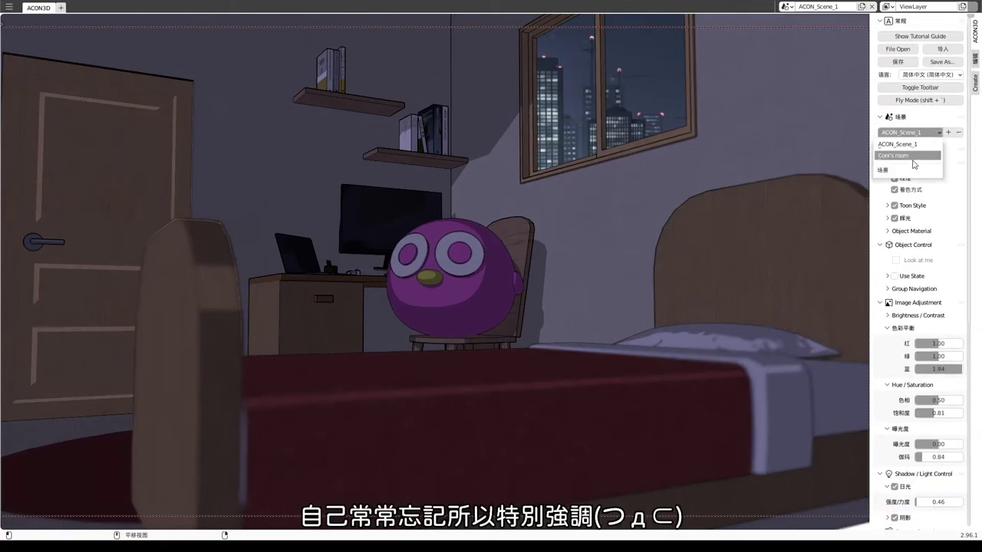
click(912, 159)
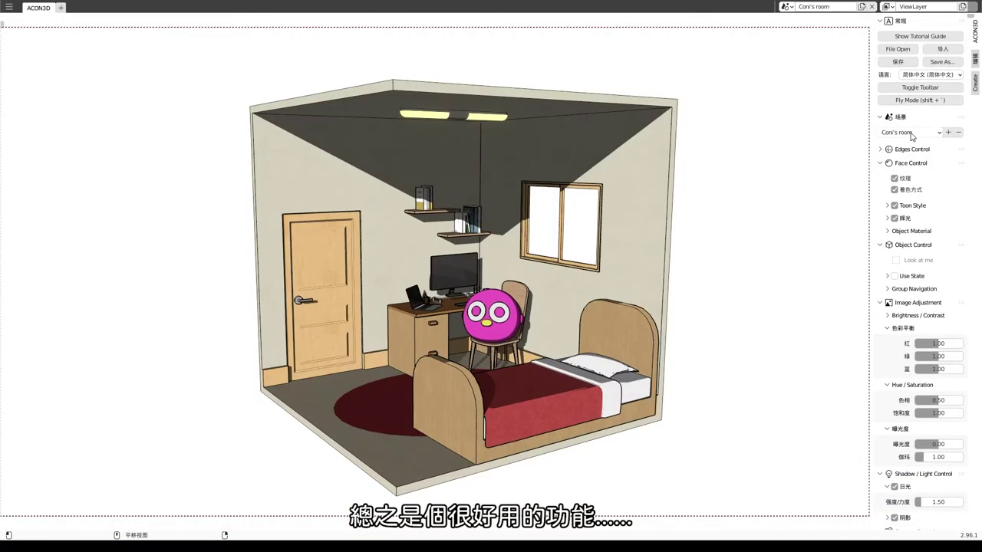
click(912, 136)
click(908, 144)
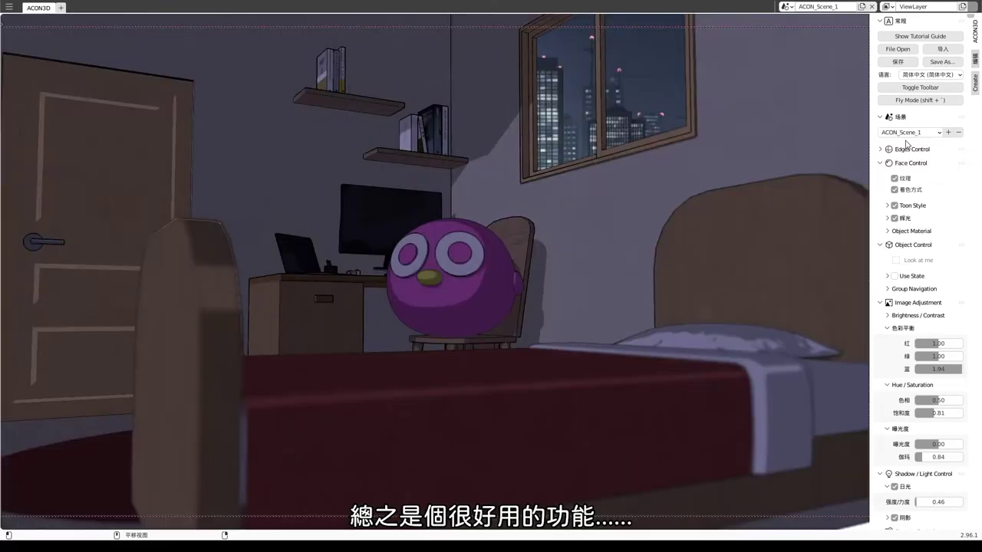
click(909, 135)
click(908, 159)
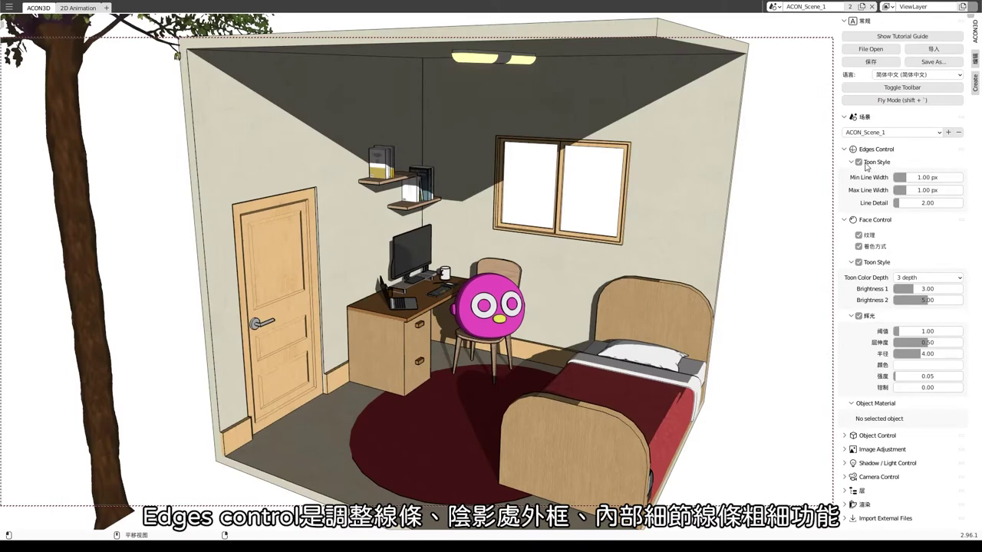
Keep Toon Style edges on with 1.05 px minimum, 0.98 px maximum width and 1.28 line detail
click(859, 162)
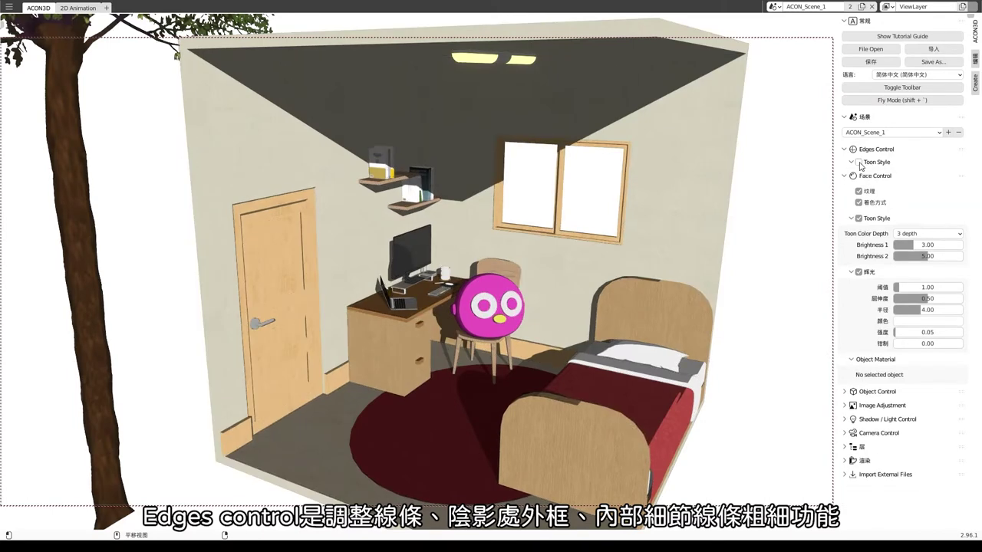
click(859, 163)
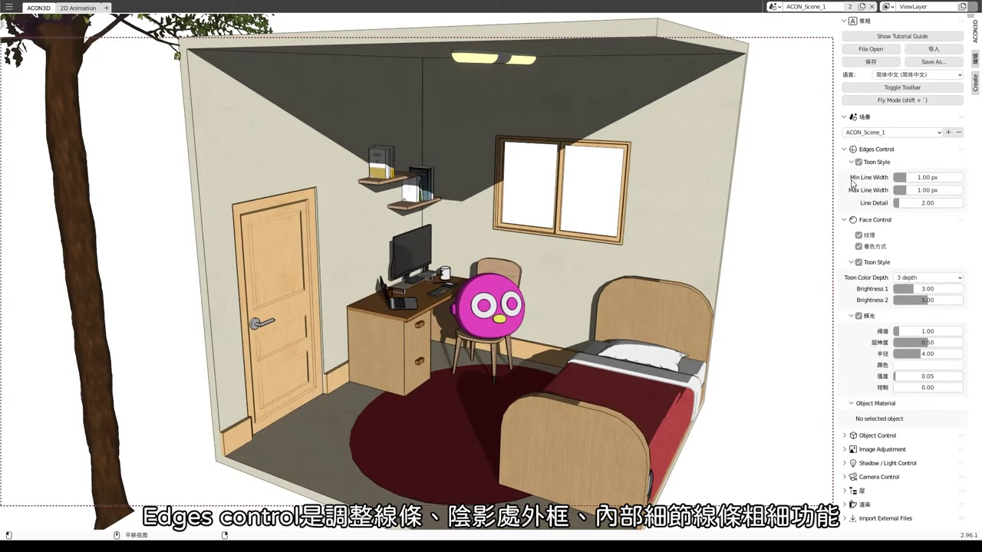
drag(906, 180, 894, 180)
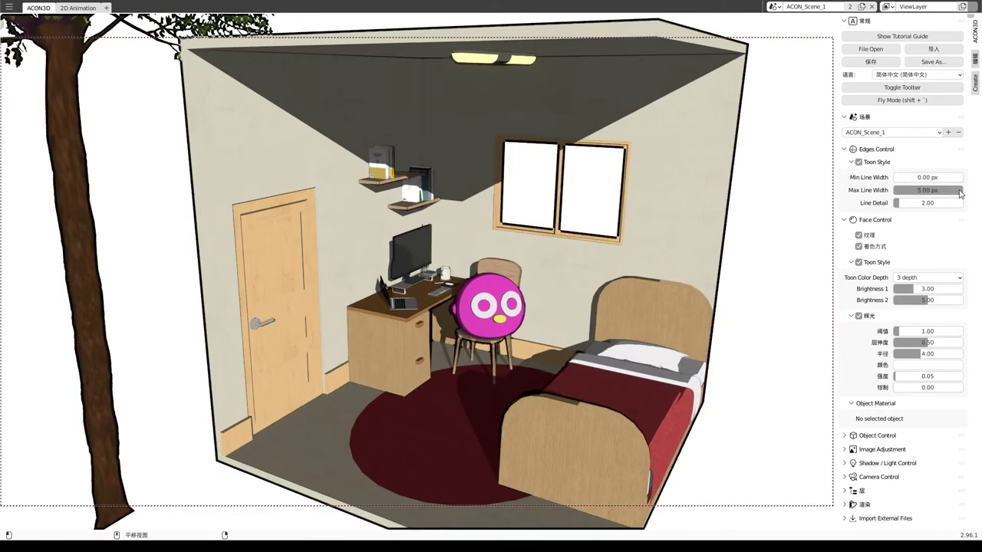
mouse_move(901, 189)
mouse_down()
mouse_move(958, 202)
mouse_move(896, 202)
mouse_up()
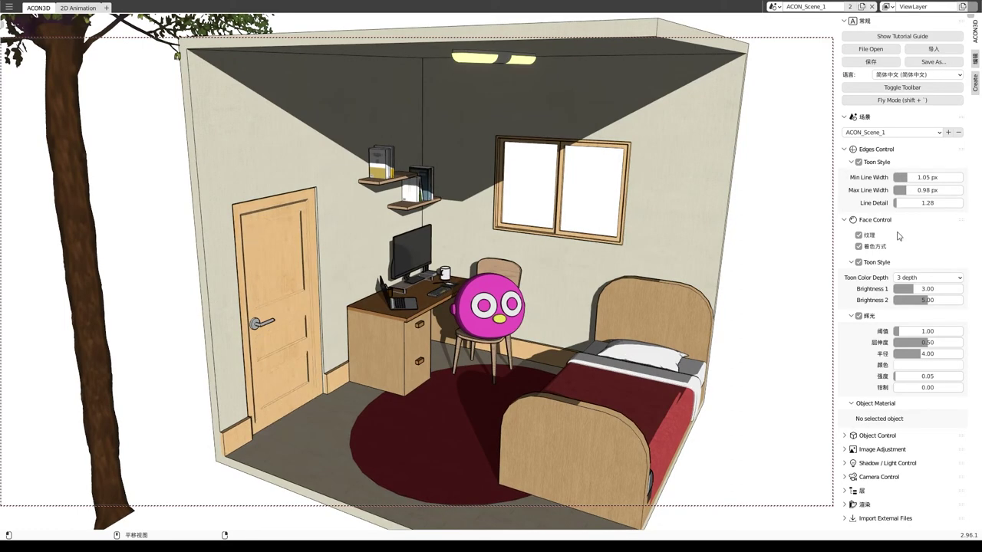
Preview the room with 纹理 and 着色方式 shadows off, then turn both back on
click(858, 235)
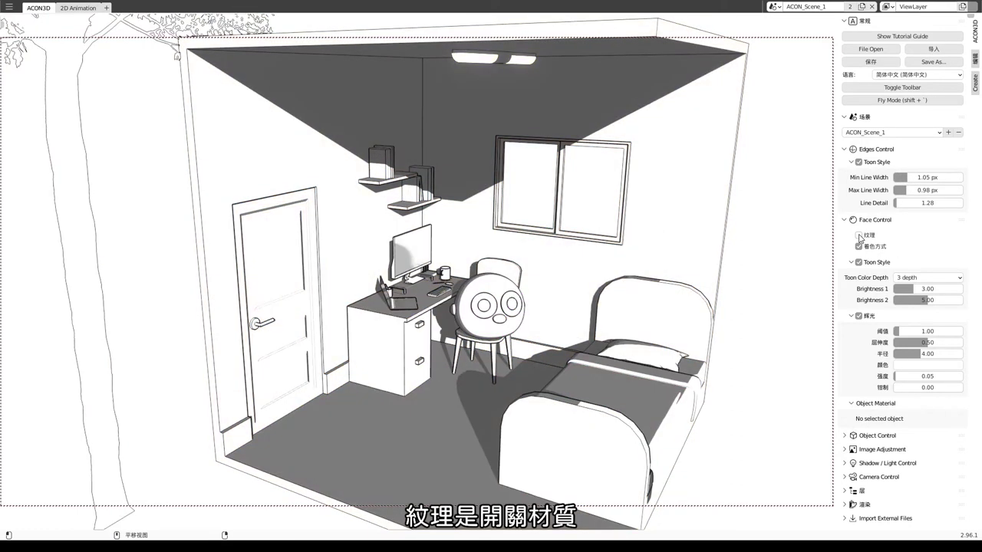
click(858, 236)
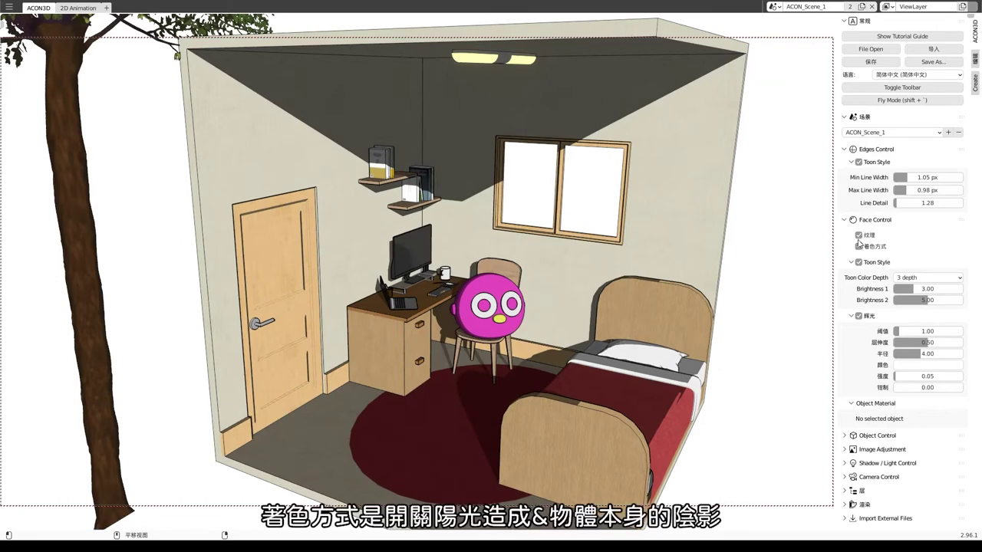
click(859, 247)
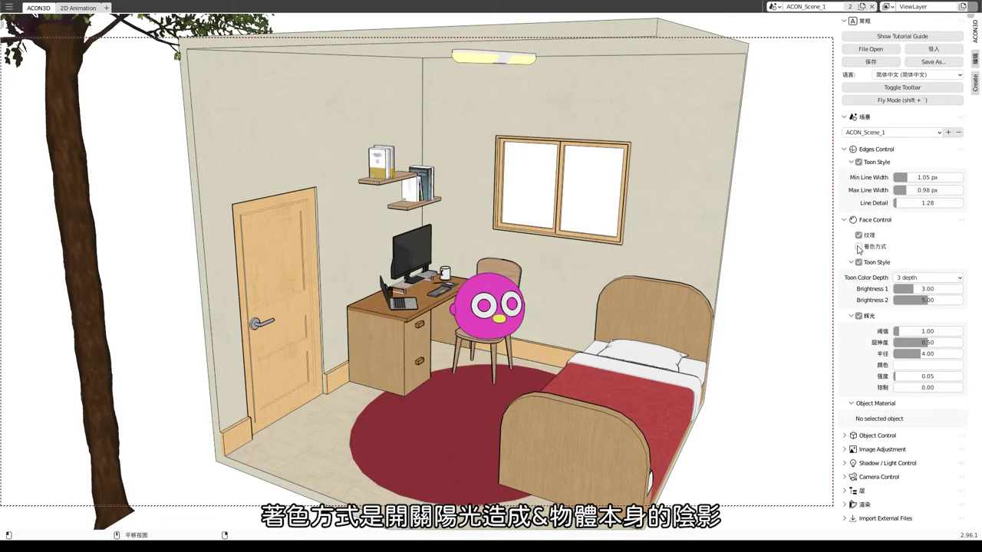
click(859, 247)
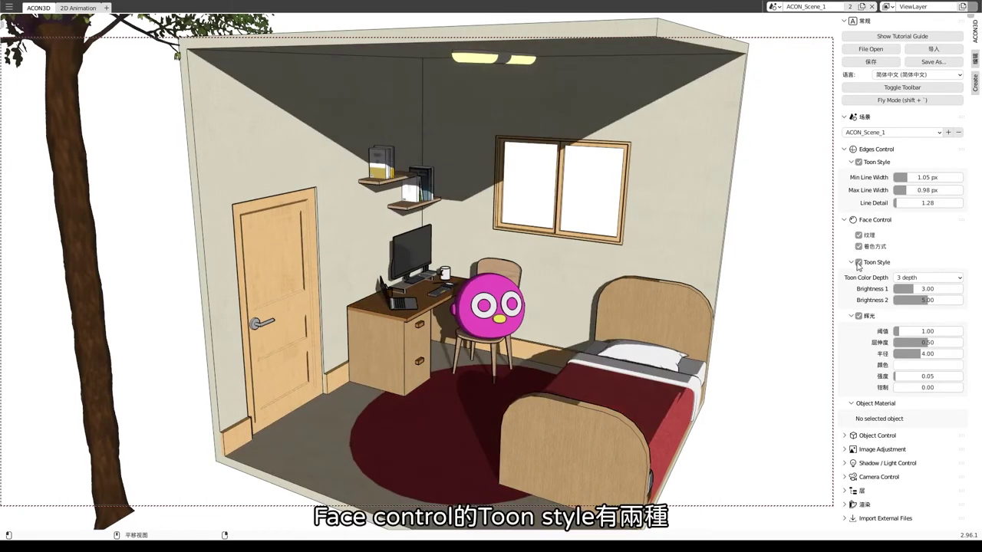
Set face toon shading to 2 depth at brightness 3.22 and make the 辉光 colour orange
click(858, 262)
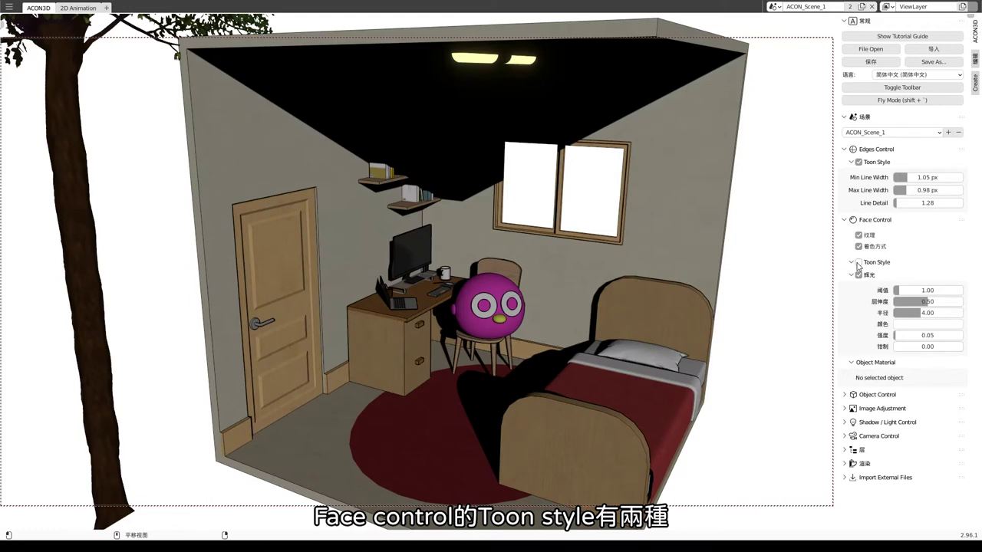
click(858, 263)
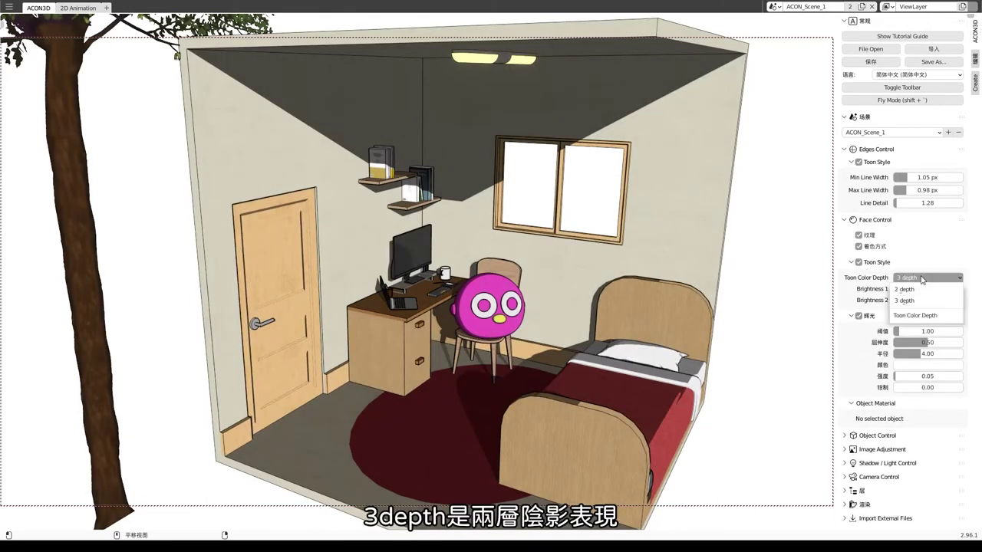
click(905, 300)
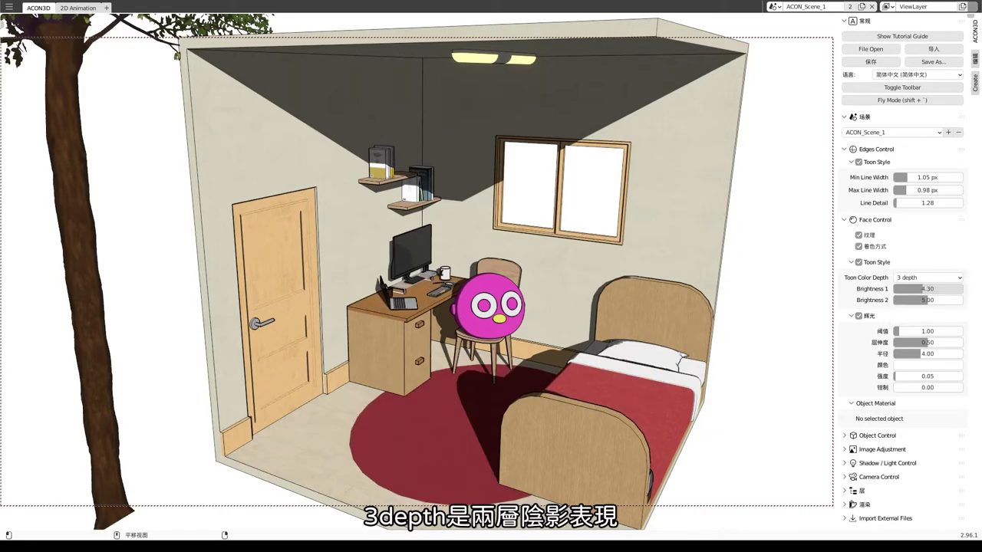
mouse_move(903, 289)
mouse_down()
mouse_move(948, 300)
mouse_move(936, 300)
mouse_up()
click(905, 290)
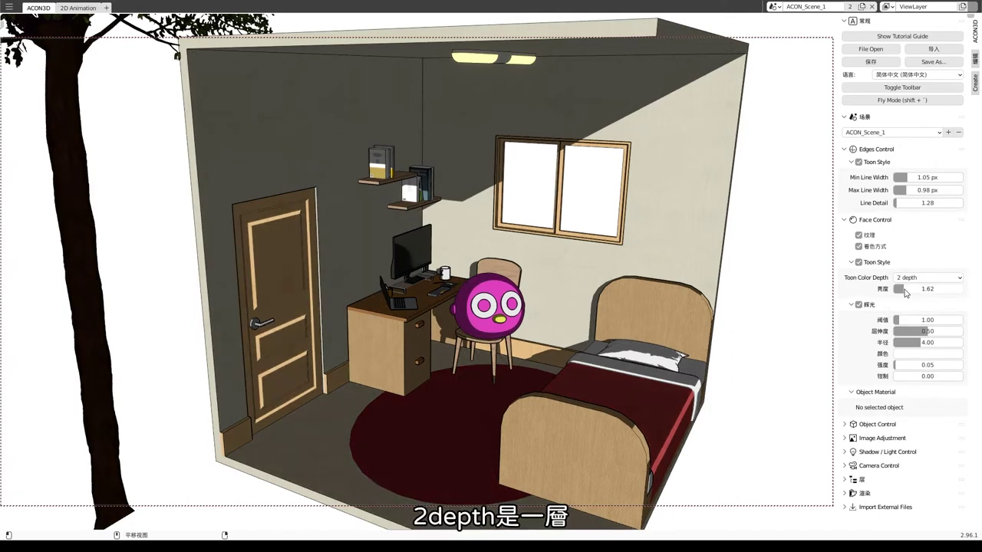
drag(905, 293, 919, 294)
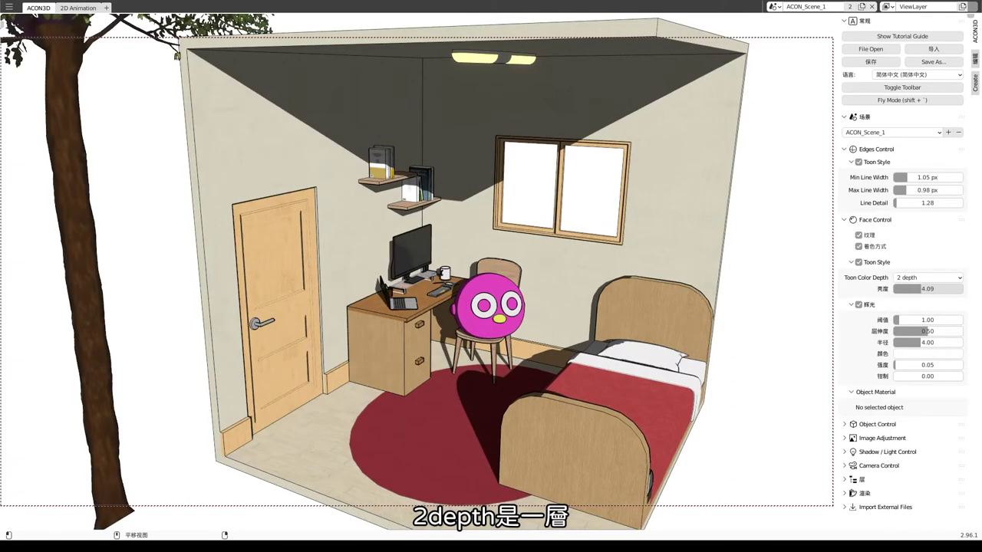
drag(918, 289, 931, 289)
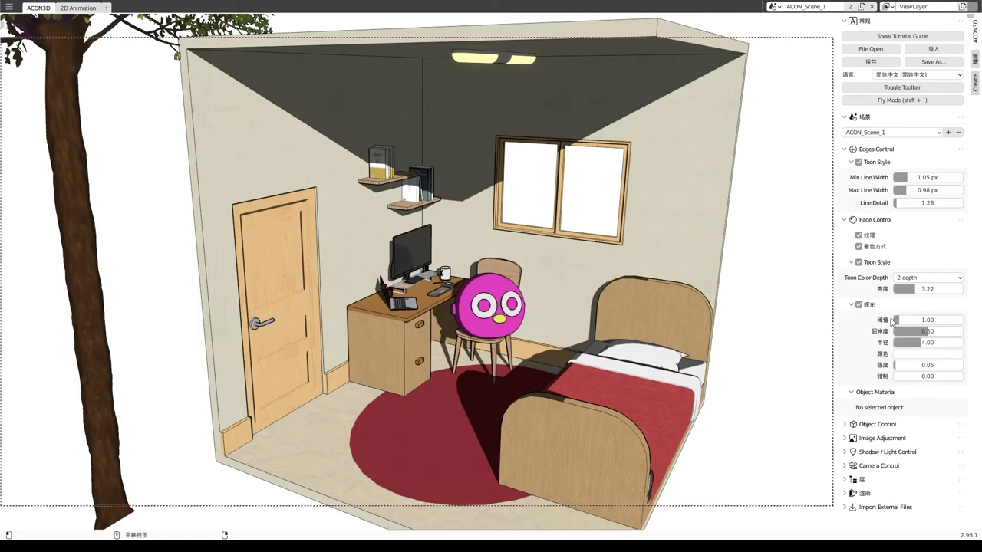
click(927, 353)
click(954, 213)
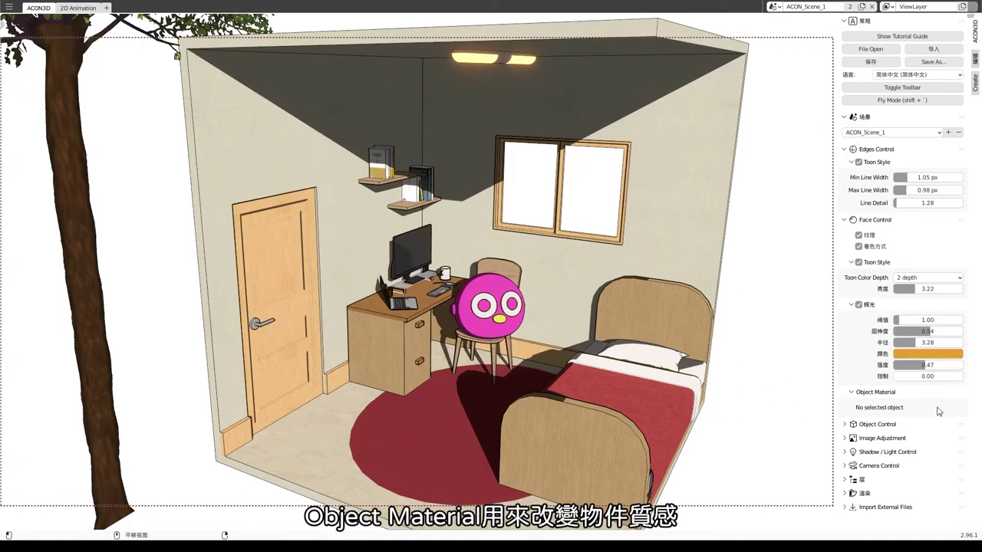
Select and frame the pink character, then set its material type to 反射
click(505, 294)
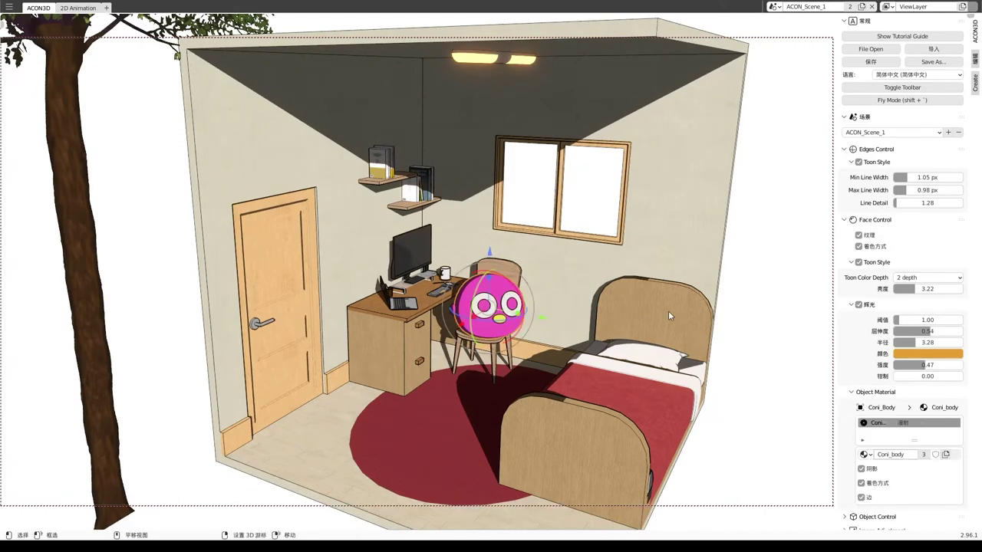
key(KP_Decimal)
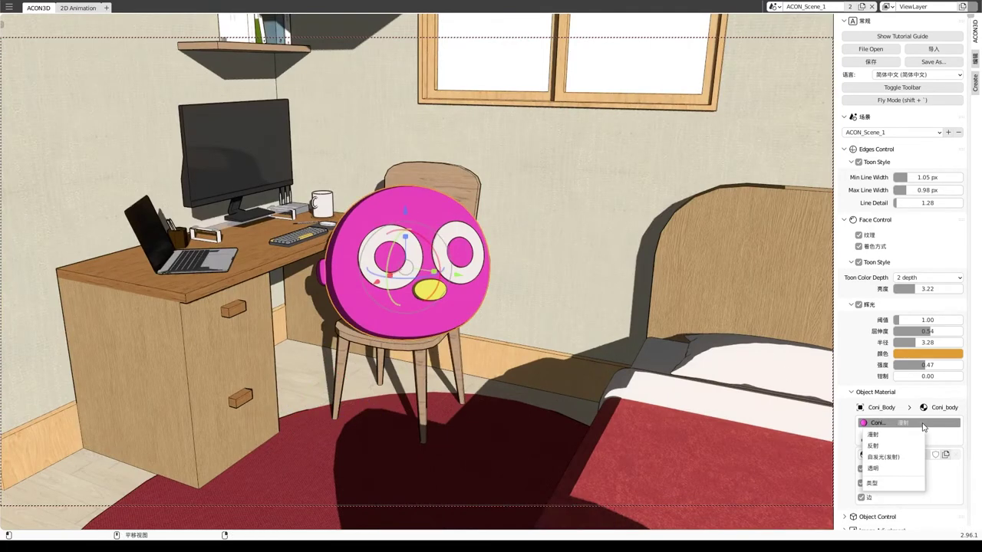
click(905, 447)
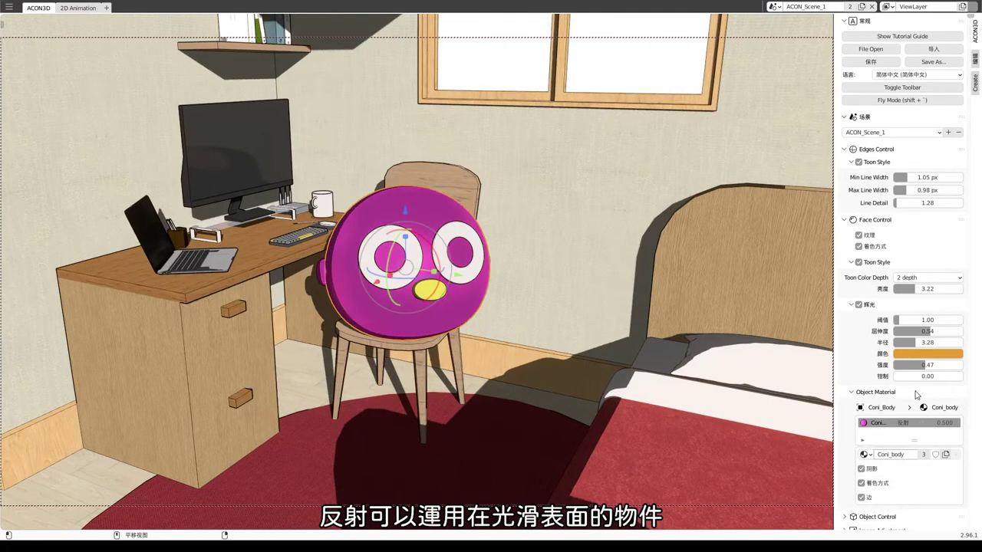
scroll(915, 394, down, 2)
scroll(915, 394, down, 1)
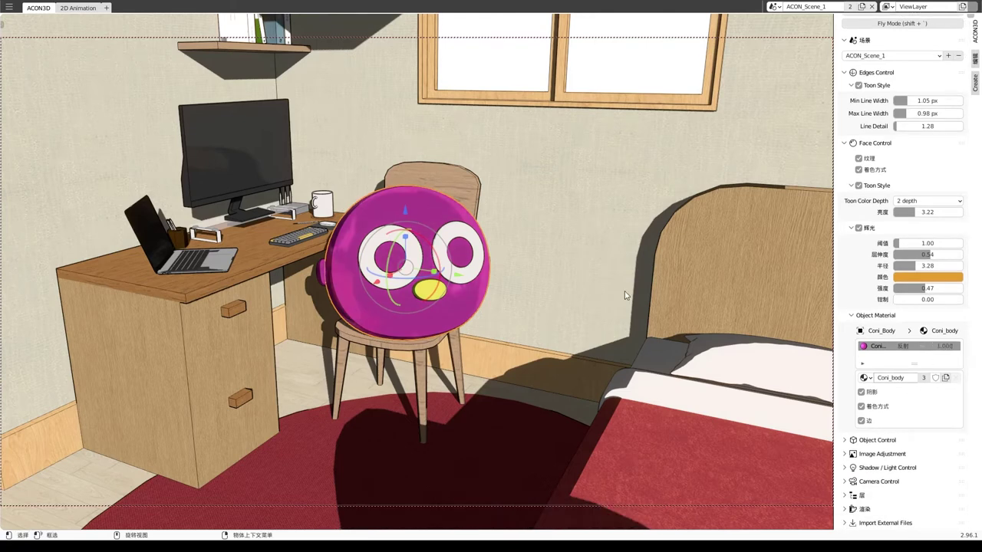
Make the character's material 自发光 with strength 2.2
click(600, 296)
click(441, 242)
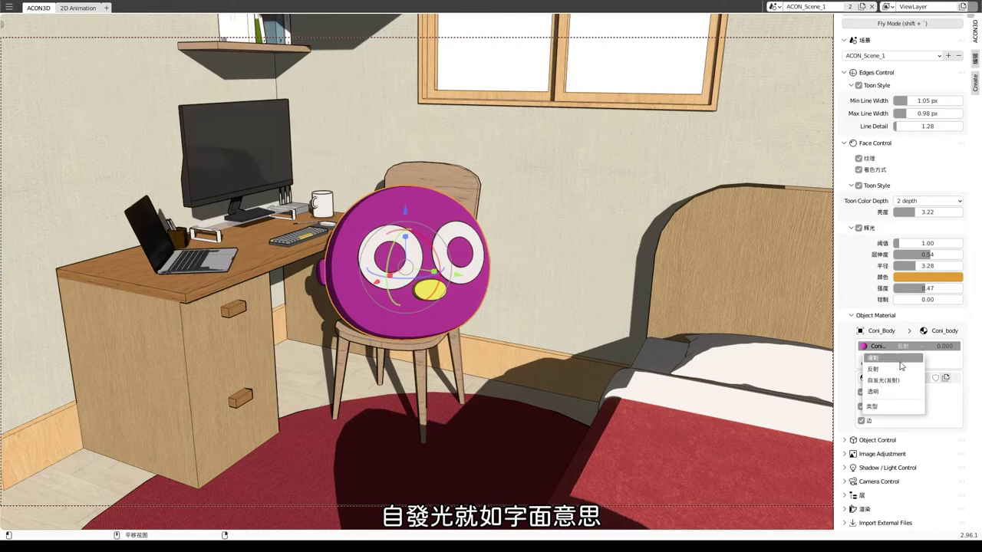
click(894, 380)
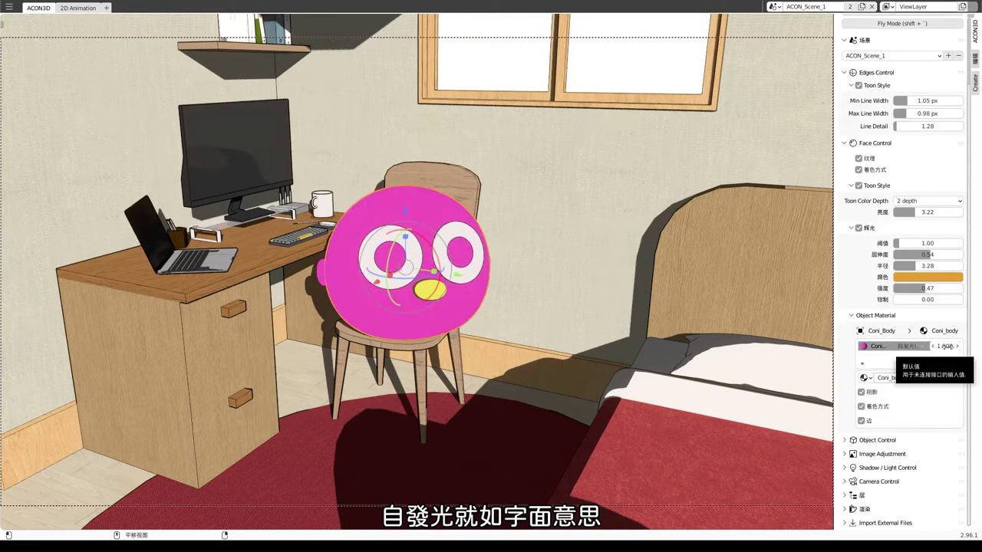
drag(900, 344, 911, 352)
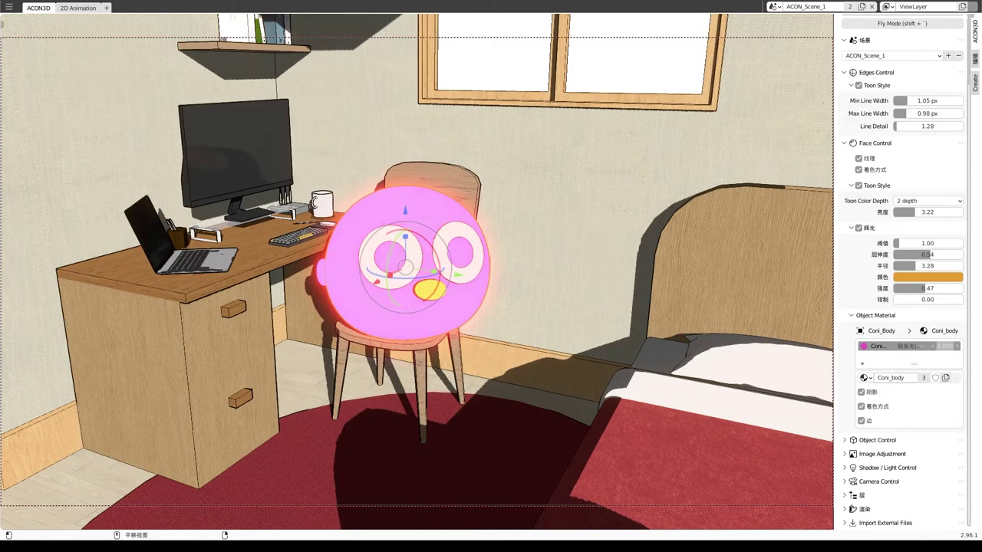
Change the character's material to 透明 and increase its see-through amount
click(911, 347)
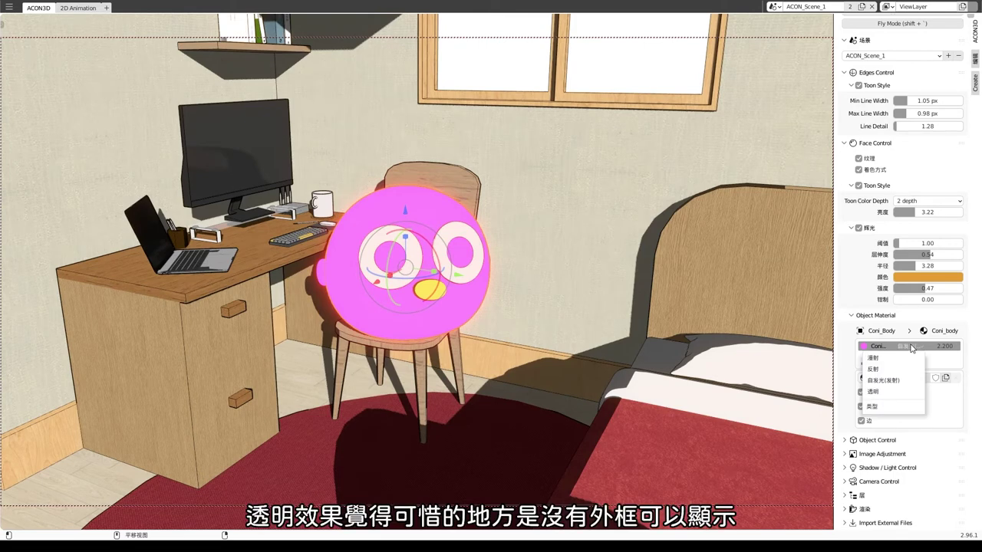
click(887, 392)
mouse_move(943, 346)
mouse_down()
mouse_move(961, 346)
mouse_move(932, 346)
mouse_up()
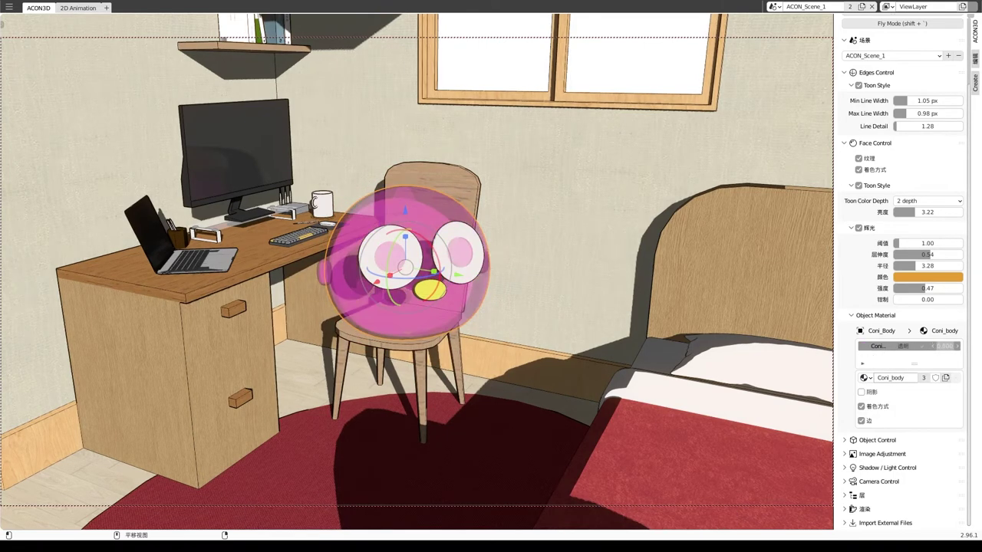
Select the bed
click(729, 269)
click(856, 439)
scroll(856, 427, down, 2)
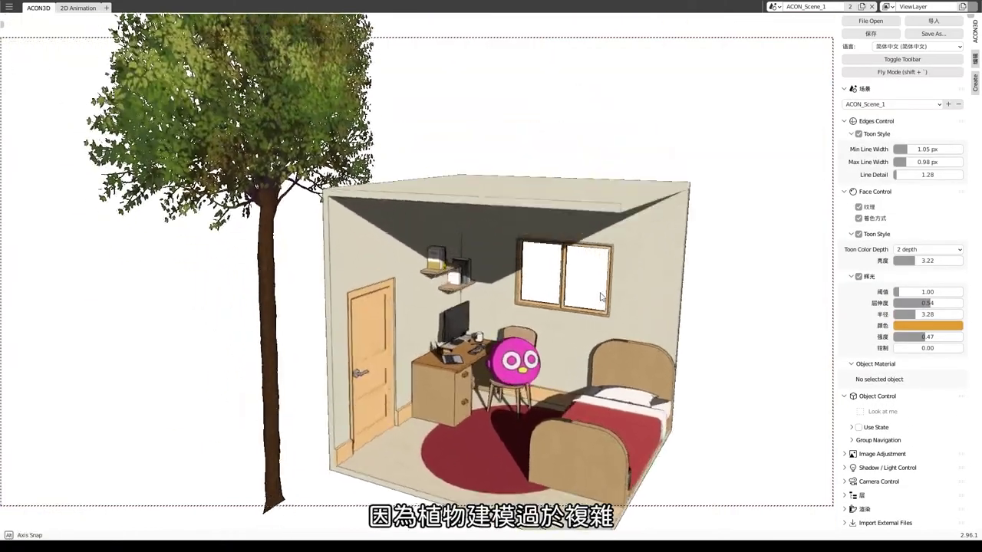
Select the tree, tick Object Control > Look at me, and orbit to confirm it turns
middle_drag(601, 297, 500, 237)
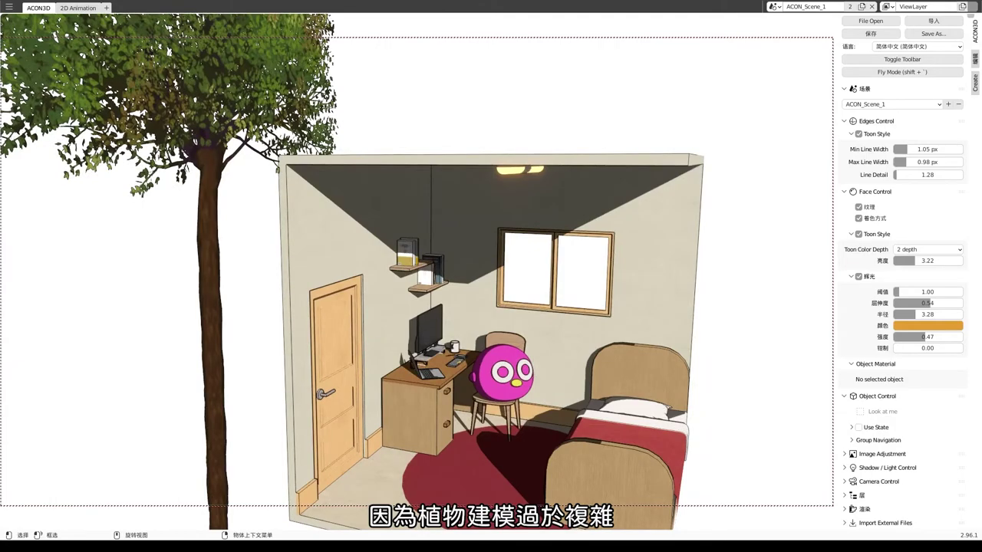
click(499, 238)
scroll(499, 238, down, 5)
mouse_move(500, 238)
middle_down()
mouse_move(646, 257)
mouse_move(688, 292)
mouse_move(613, 276)
mouse_move(659, 285)
middle_up()
scroll(646, 257, up, 4)
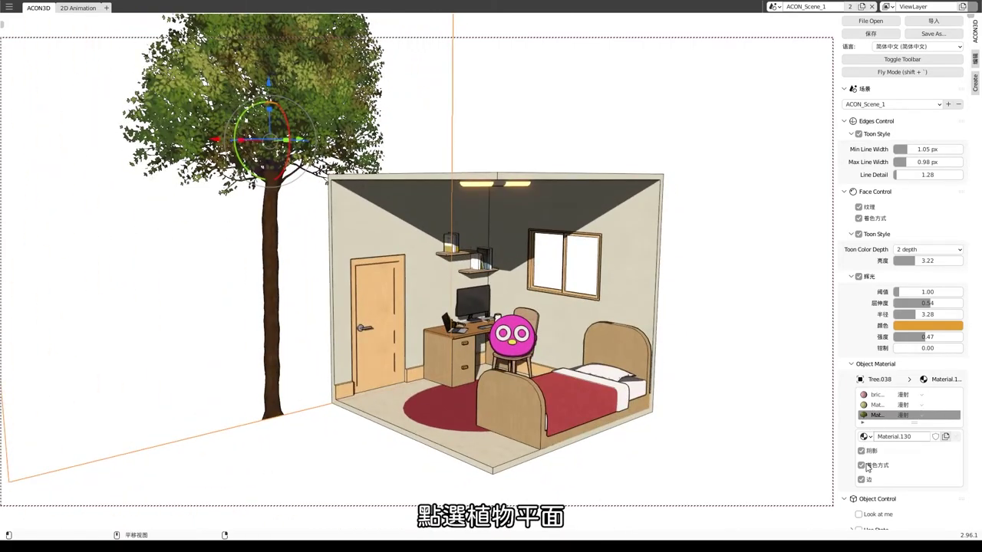
scroll(872, 466, down, 2)
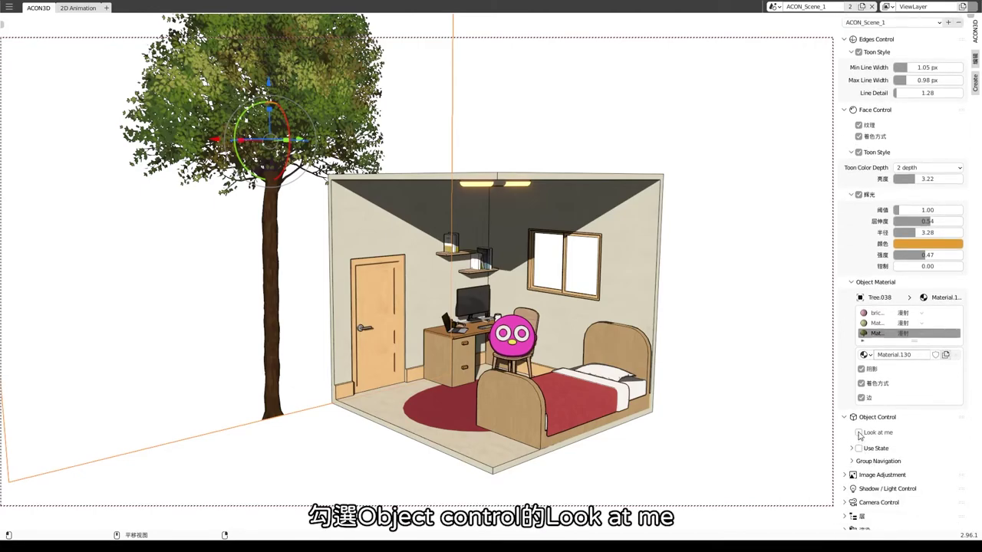
click(859, 433)
mouse_move(616, 319)
middle_down()
mouse_move(741, 327)
mouse_move(572, 309)
mouse_move(627, 328)
mouse_move(533, 324)
mouse_move(545, 340)
middle_up()
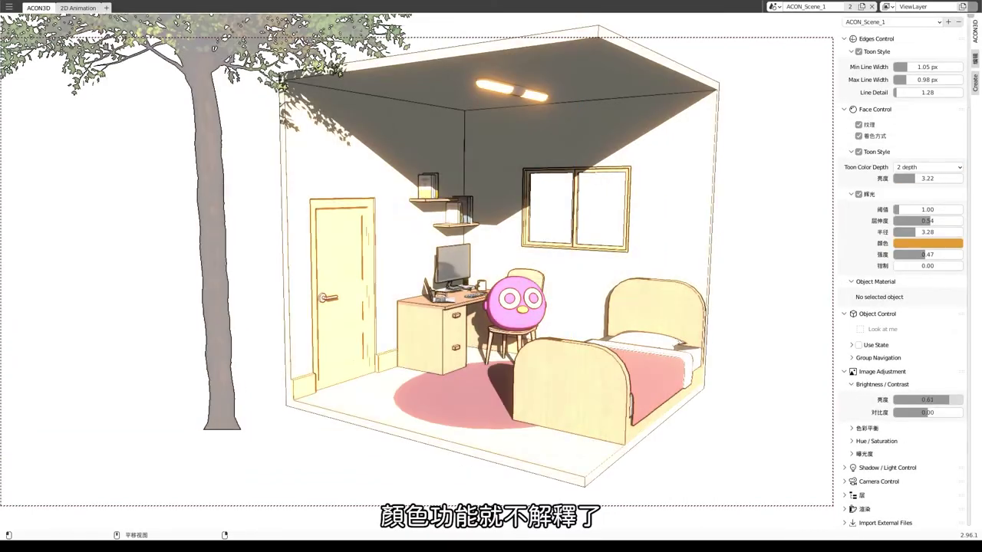
Set saturation to 0.91 and exposure to 0.00, and reset gamma to its default 1.00
right_click(892, 450)
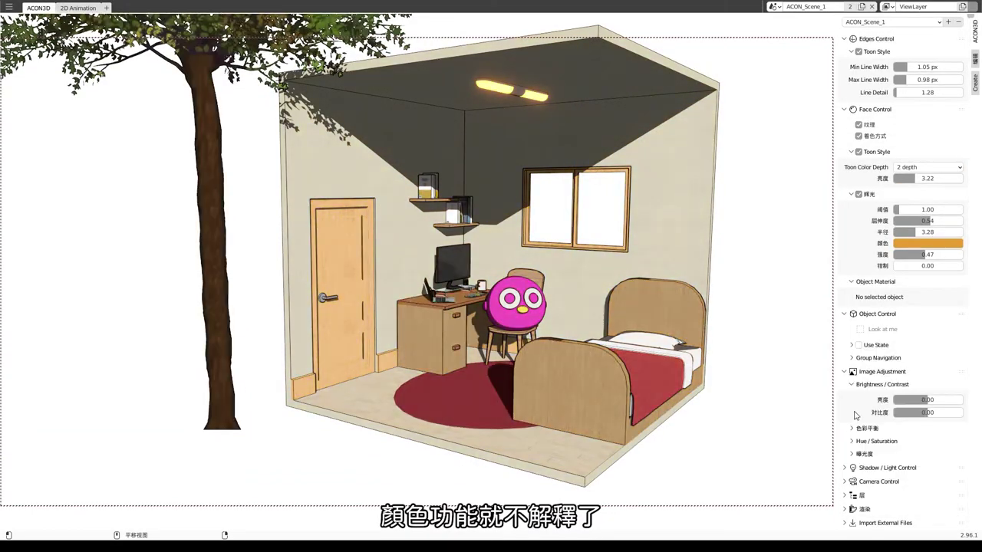
scroll(905, 383, down, 2)
drag(912, 400, 928, 412)
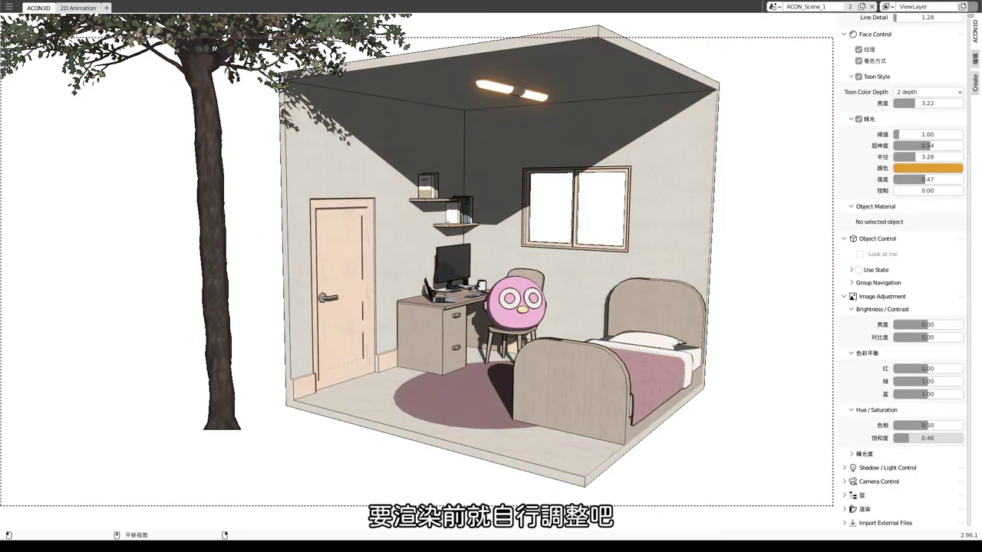
click(852, 454)
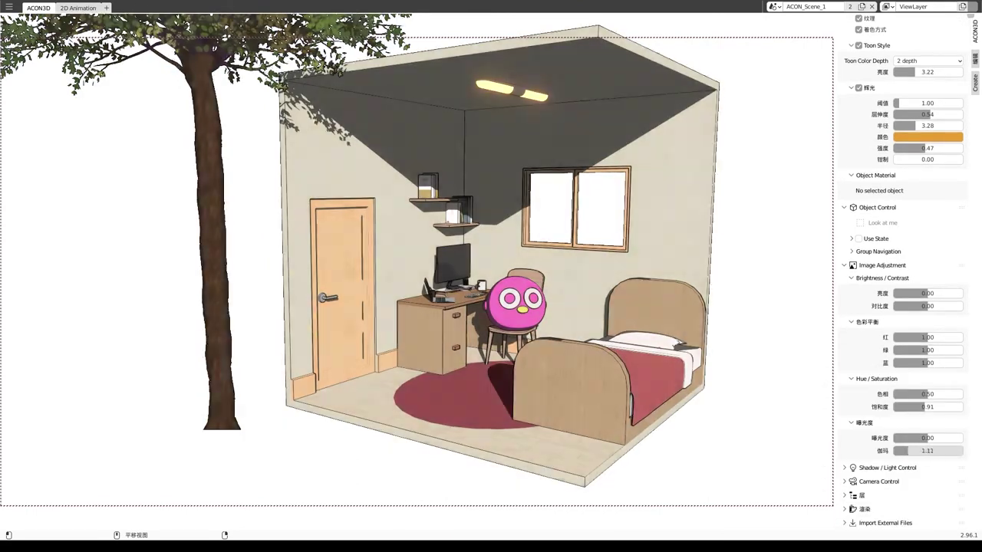
right_click(920, 451)
click(918, 450)
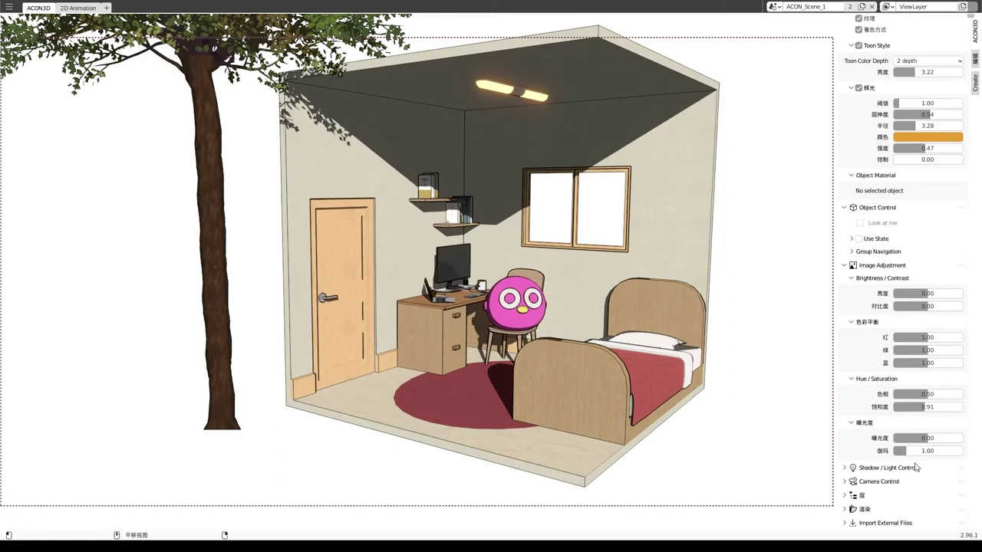
Toggle sunlight off and back on, set its strength to 0.99, and save the project
click(848, 469)
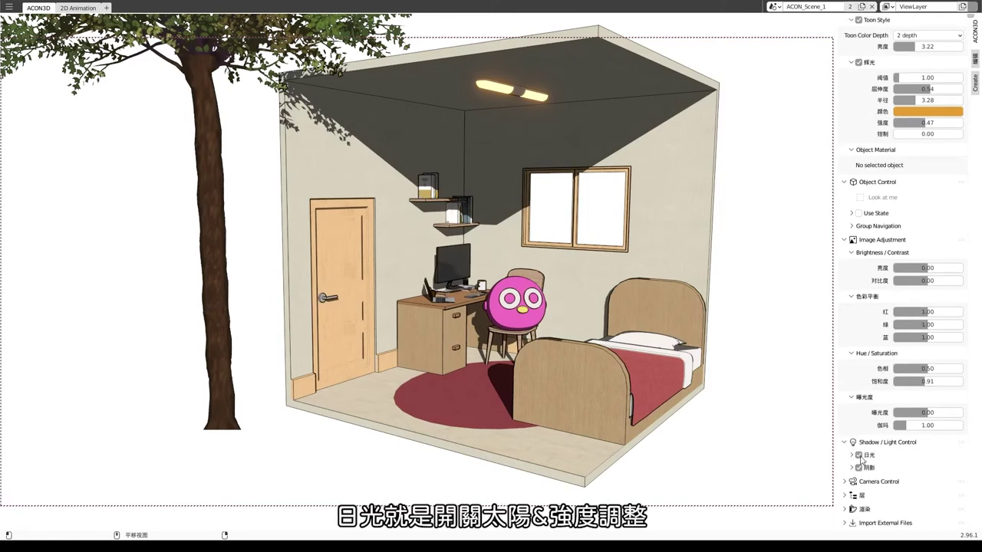
click(858, 456)
click(858, 456)
click(852, 455)
click(928, 470)
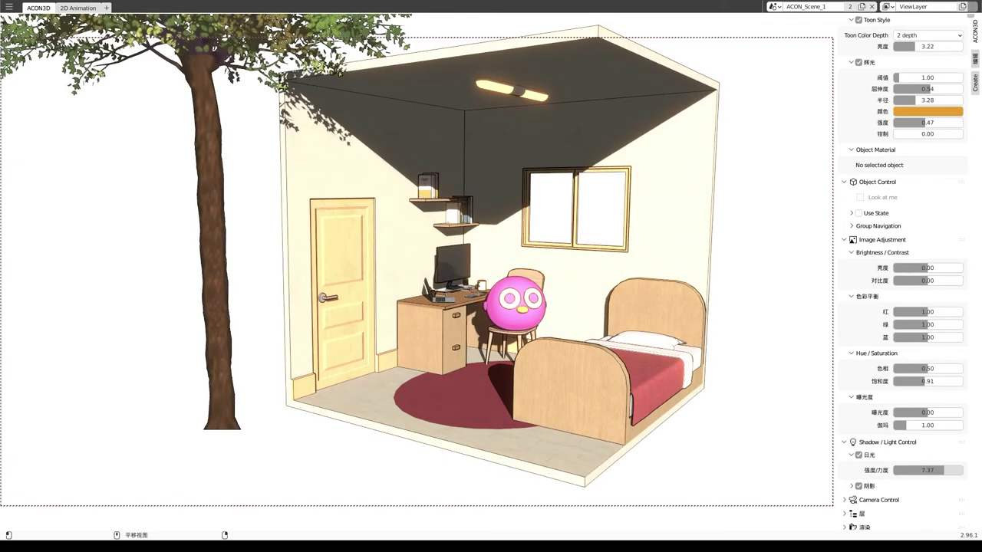
text(0.85)
key(Return)
drag(921, 470, 944, 470)
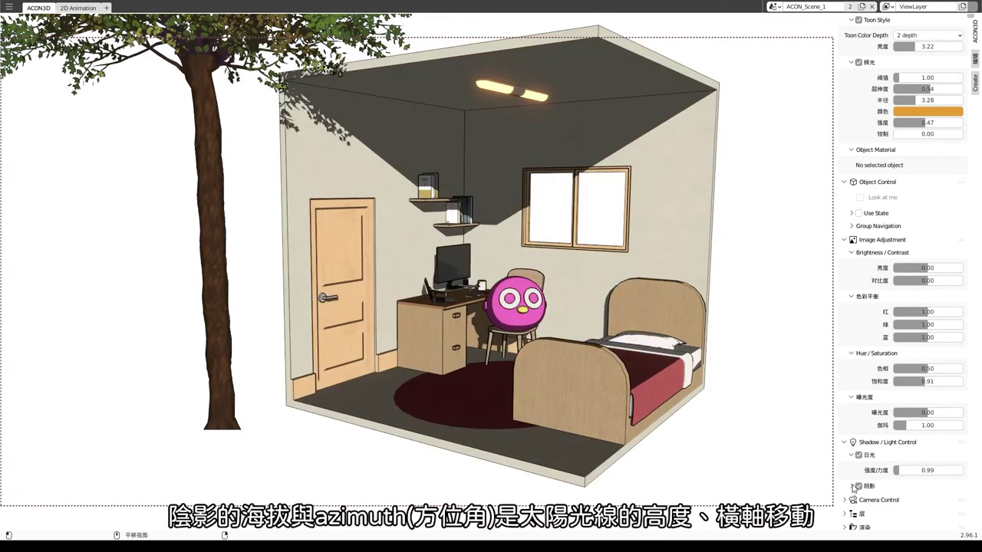
scroll(871, 459, down, 2)
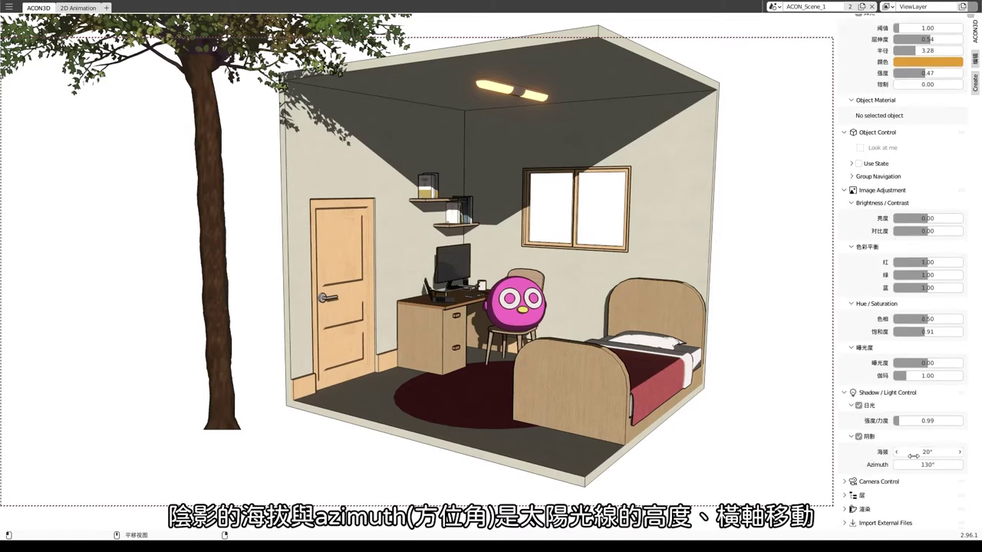
key(ctrl+s)
Toggle shadows back on and set the sun to 36° elevation and 458° azimuth
click(858, 436)
click(858, 437)
mouse_move(927, 452)
mouse_down()
mouse_move(958, 465)
mouse_move(903, 465)
mouse_up()
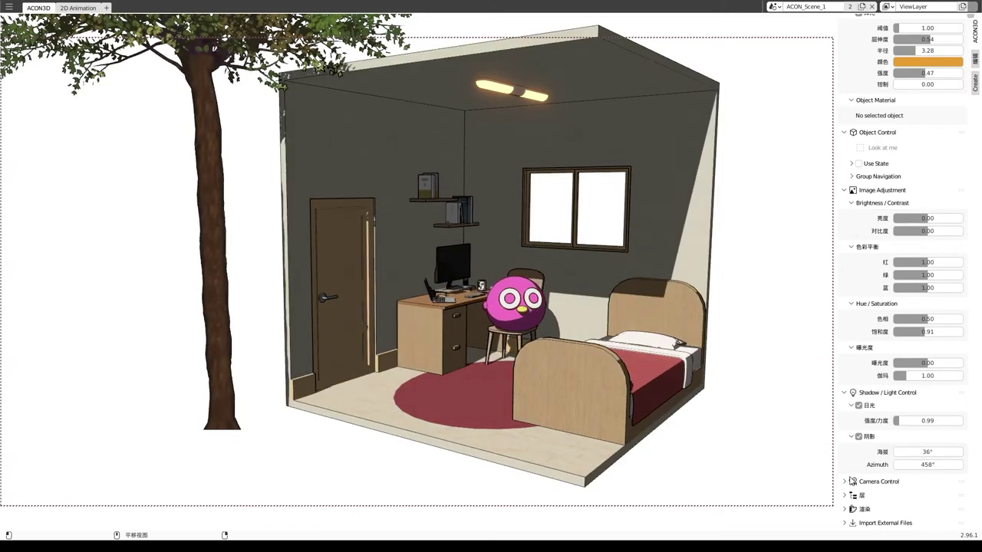
scroll(860, 465, down, 3)
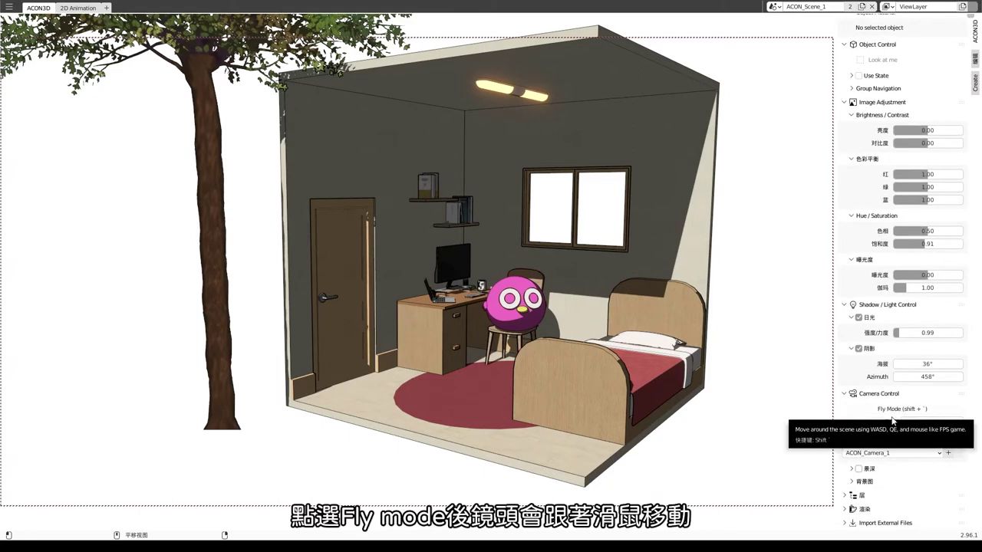
Fly through the scene to frame the bedroom closer at a 33.5 mm focal length
click(872, 410)
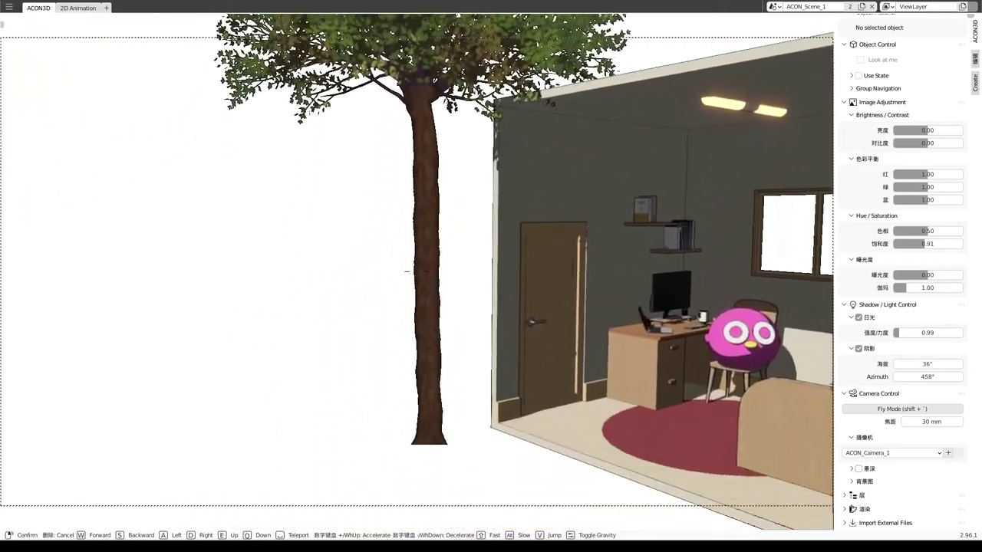
scroll(416, 271, down, 3)
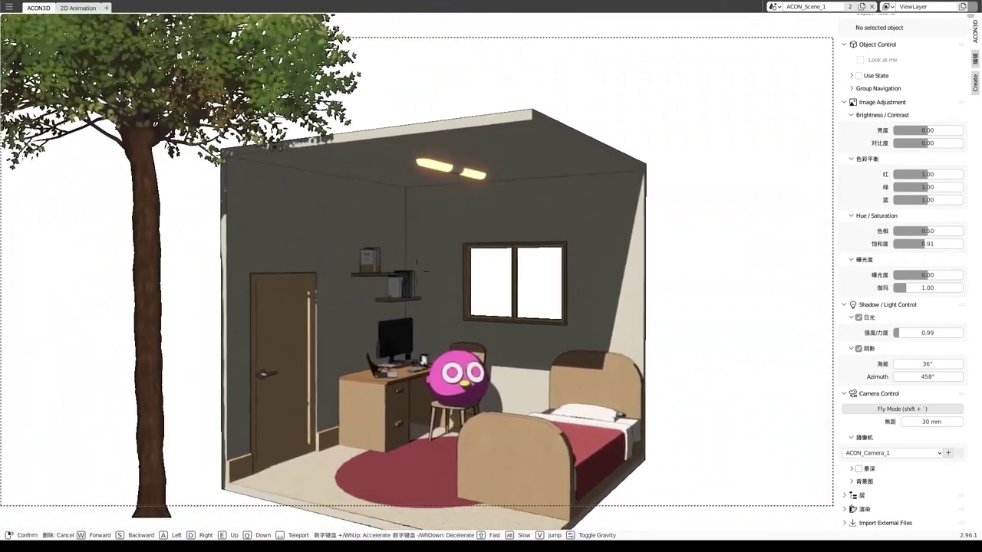
click(416, 273)
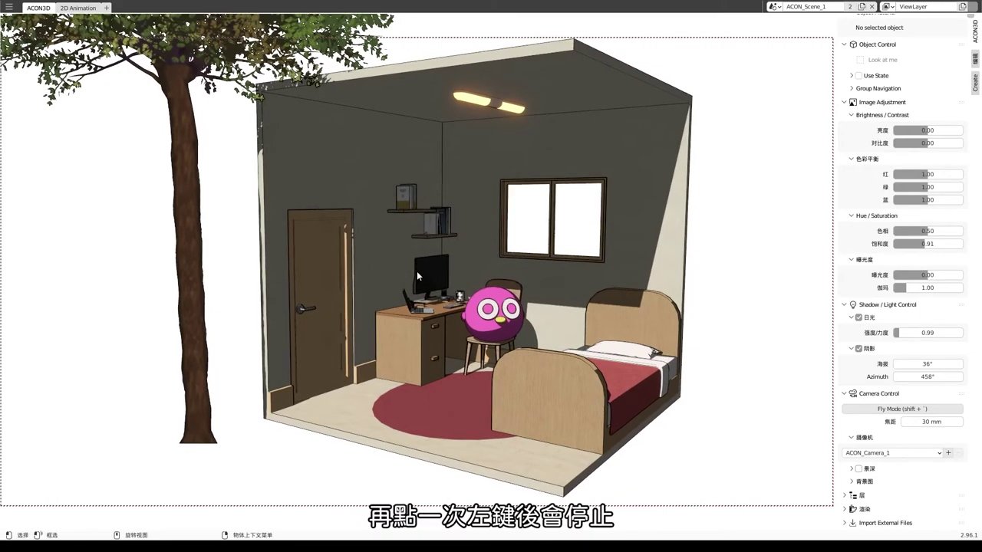
mouse_move(931, 421)
mouse_down()
mouse_move(959, 421)
mouse_move(916, 421)
mouse_move(951, 421)
mouse_up()
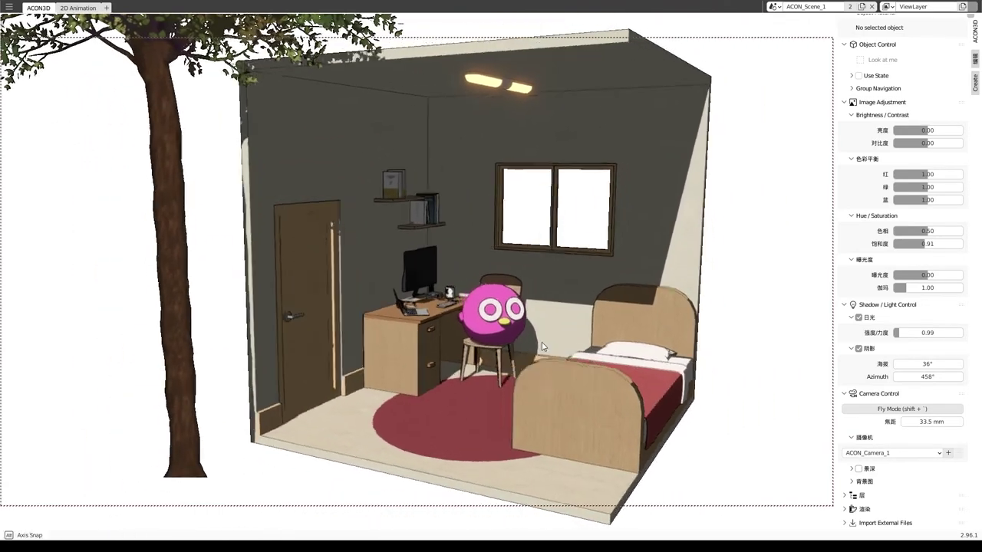
mouse_move(541, 342)
middle_down()
mouse_move(540, 352)
mouse_move(500, 358)
middle_up()
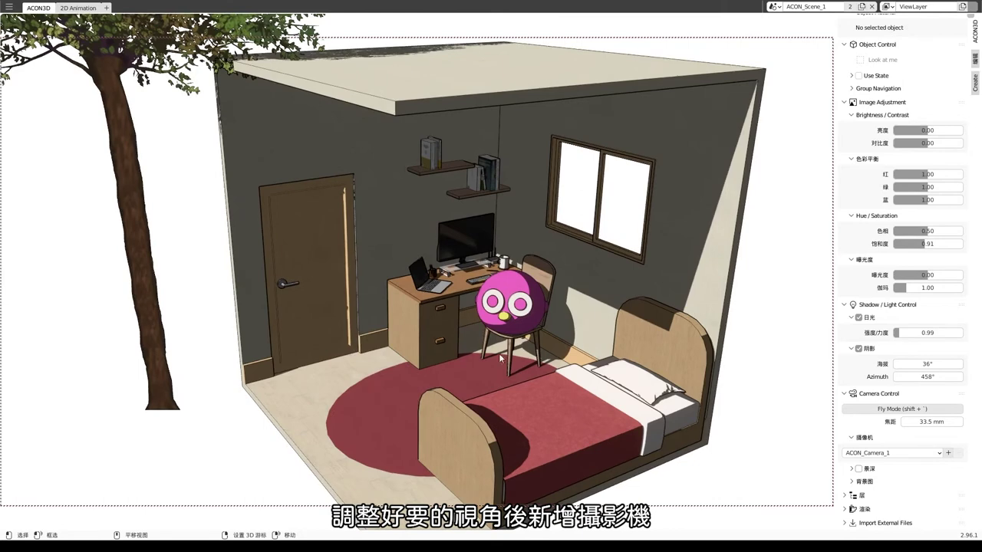
Create ACON_Camera_2 from this view, compare it with ACON_Camera_1, and make it active
click(946, 453)
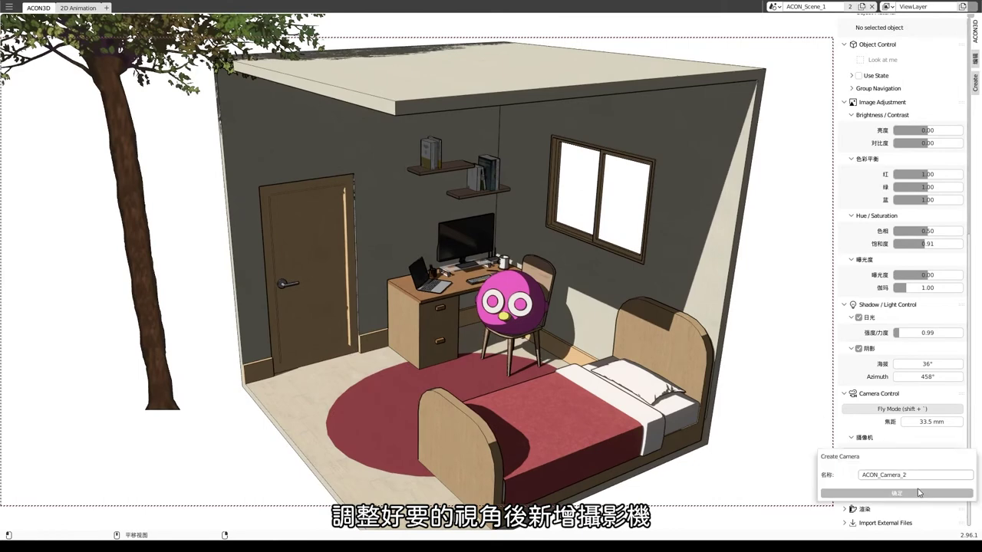
click(919, 492)
click(937, 454)
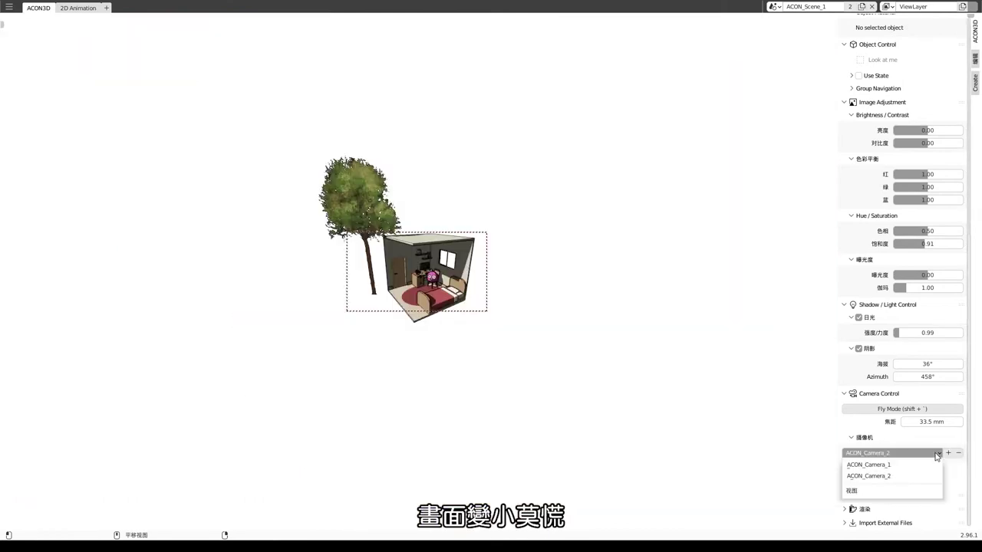
click(925, 477)
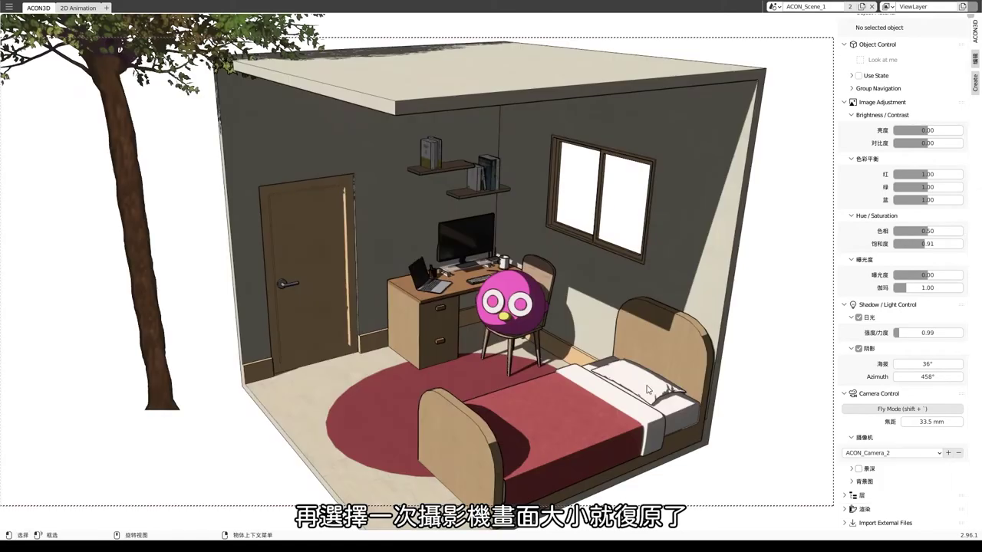
click(881, 455)
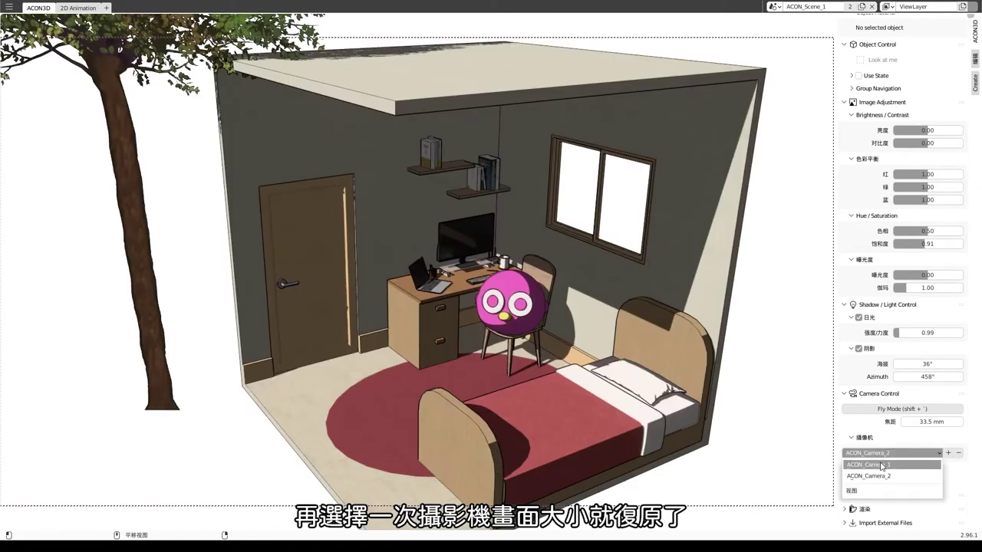
click(881, 466)
click(891, 456)
click(886, 476)
click(856, 470)
scroll(865, 461, down, 2)
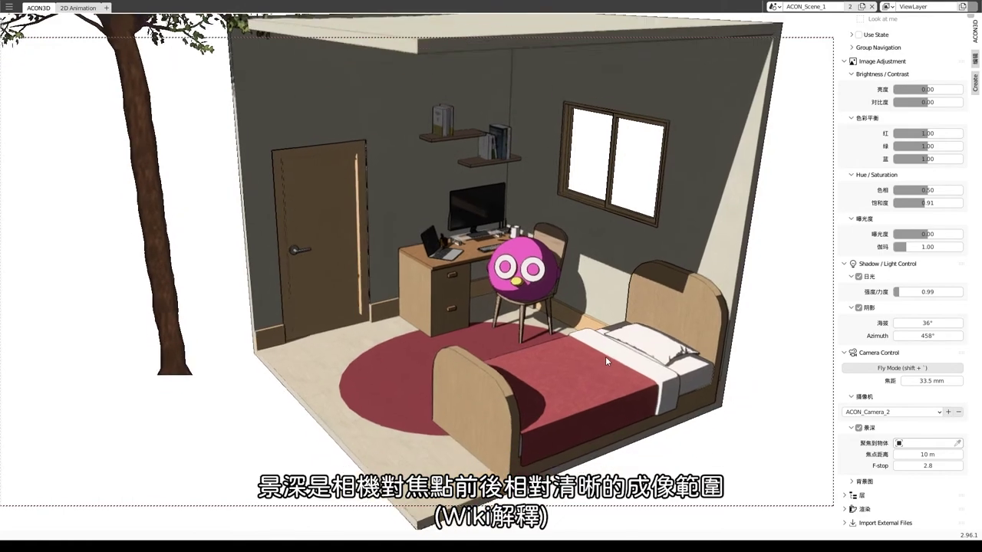
Lower the view to bed level, focus depth of field on Coni_Body, and lower the F-stop
mouse_move(586, 372)
middle_down()
mouse_move(629, 264)
mouse_move(629, 334)
mouse_move(586, 338)
middle_up()
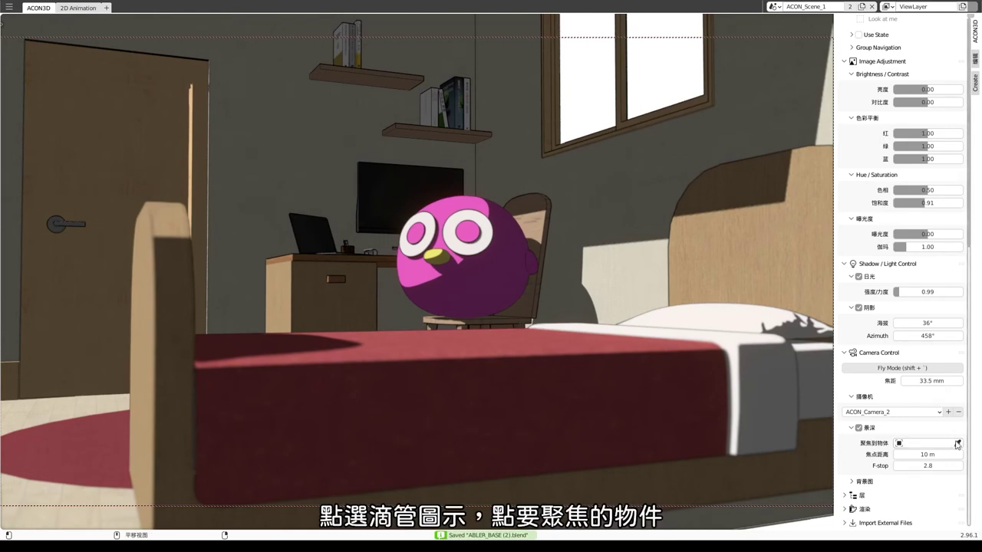
click(959, 442)
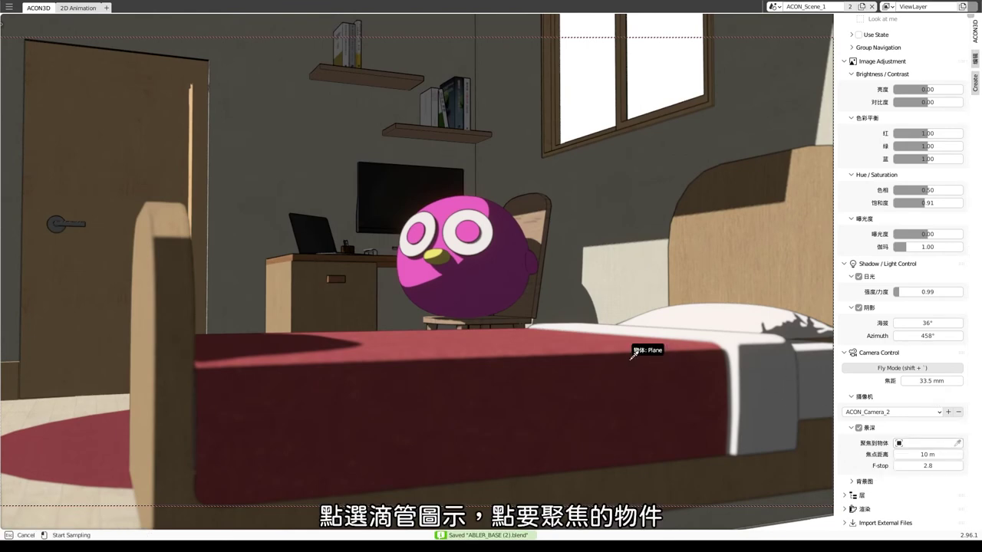
click(473, 265)
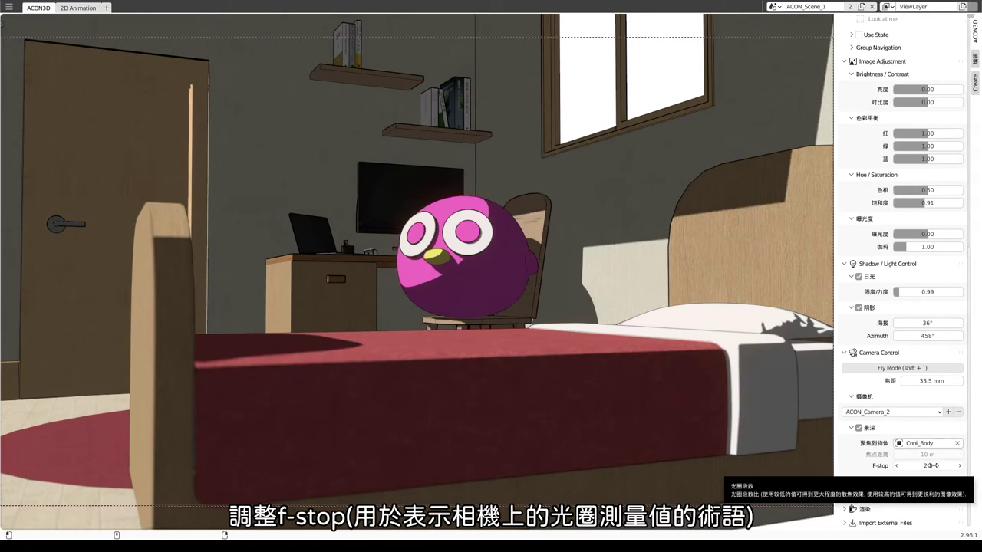
drag(925, 466, 926, 466)
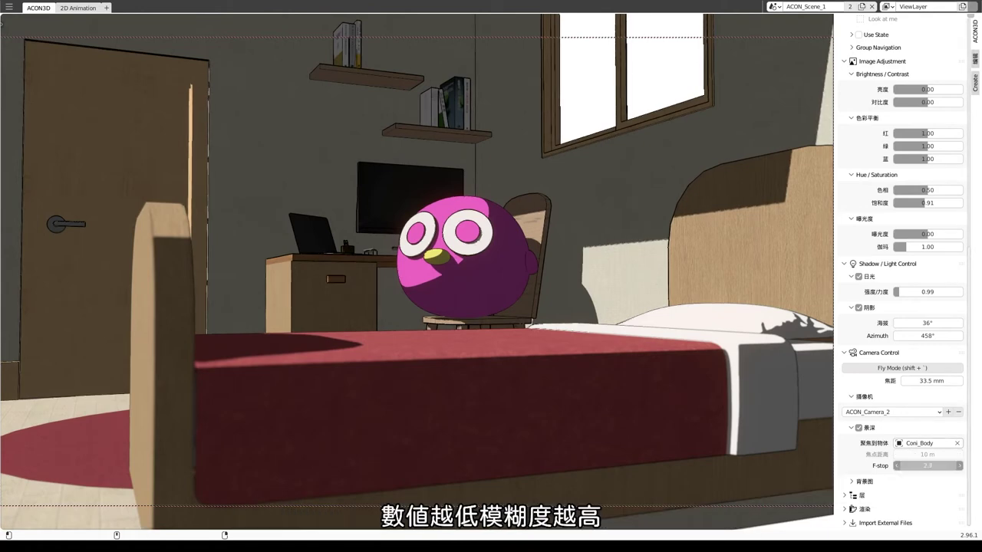
drag(925, 466, 926, 465)
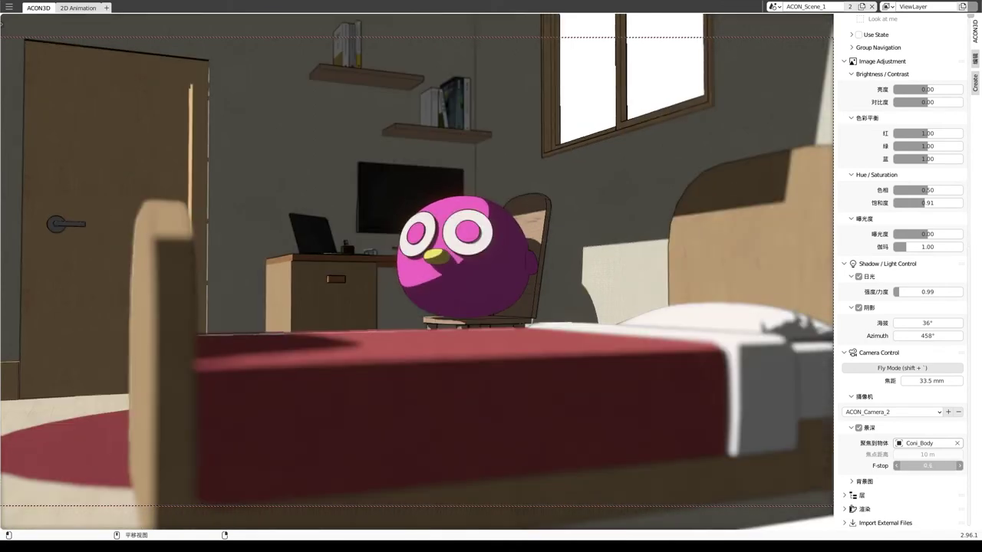
Clear the focus object, set focus distance 4.3 m with F-stop 0.3, and save
click(957, 443)
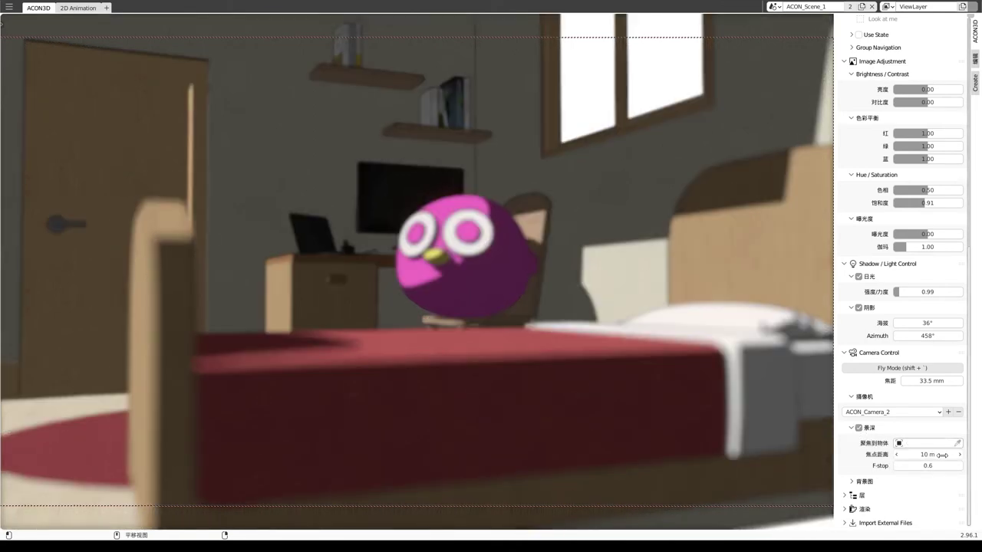
drag(927, 454, 927, 454)
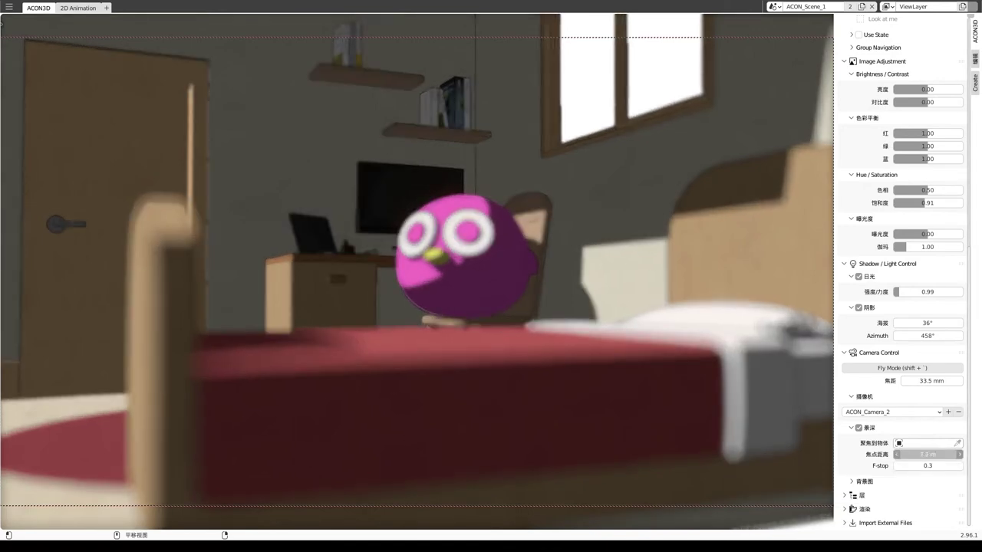
key(ctrl+s)
click(949, 411)
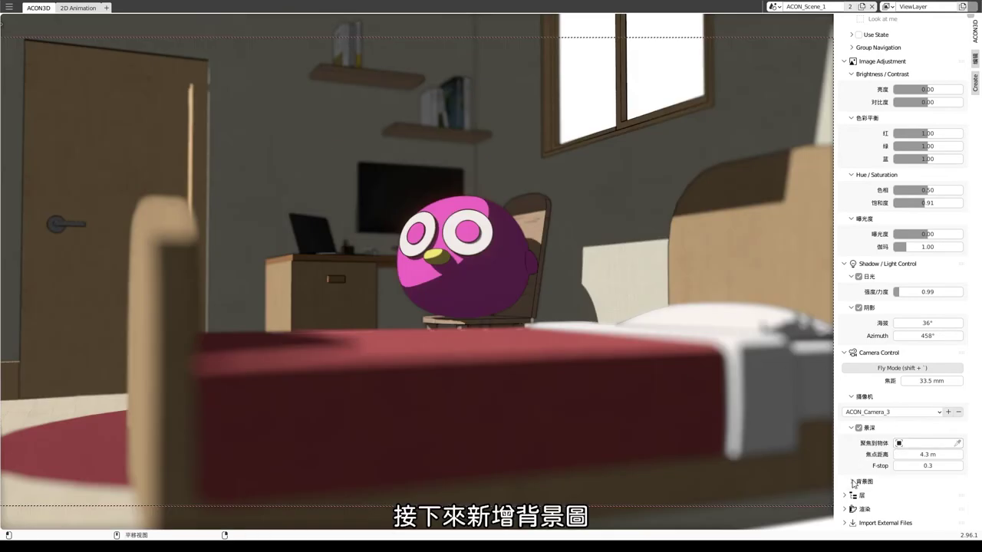
Tilt the view toward the window and add the built-in 4-1 night-city background image
click(853, 482)
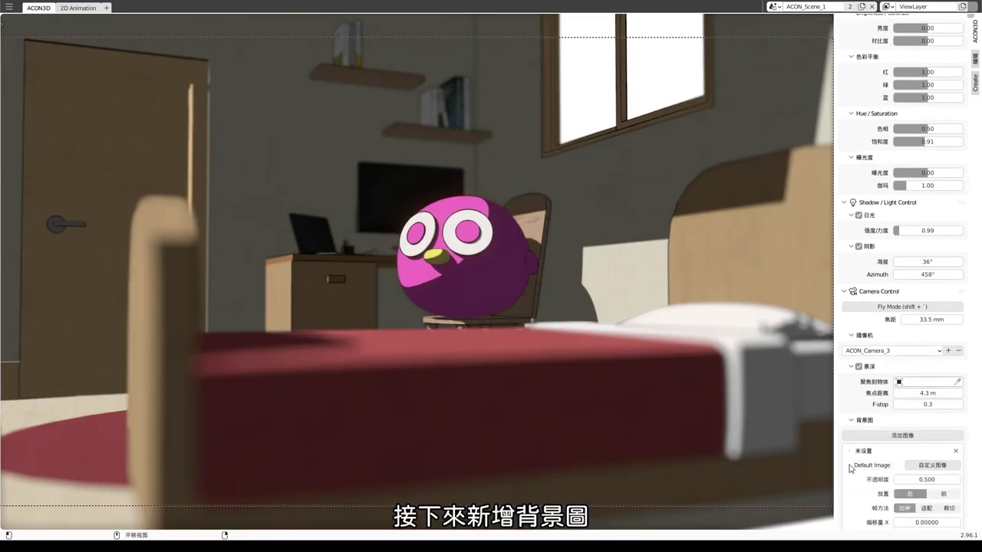
scroll(850, 468, down, 5)
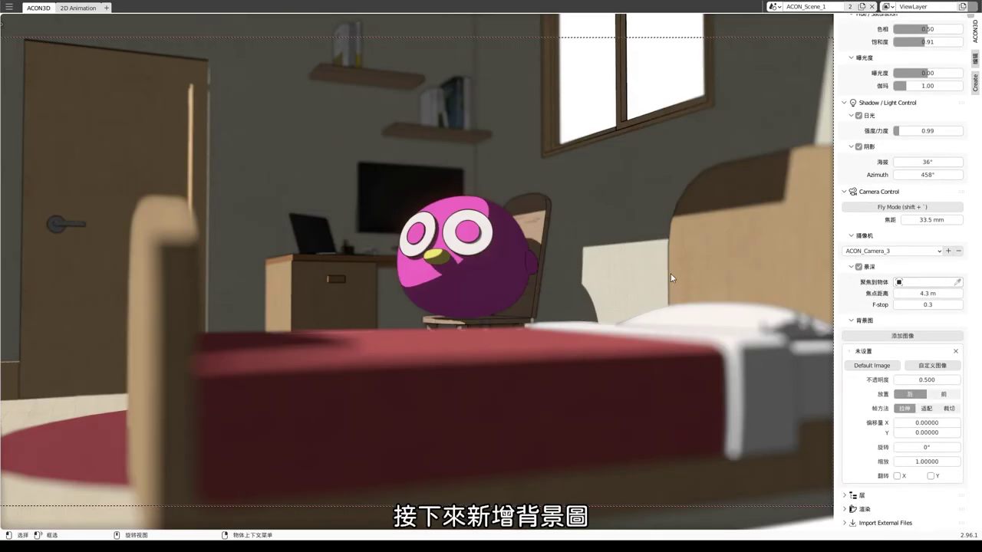
middle_drag(668, 249, 657, 298)
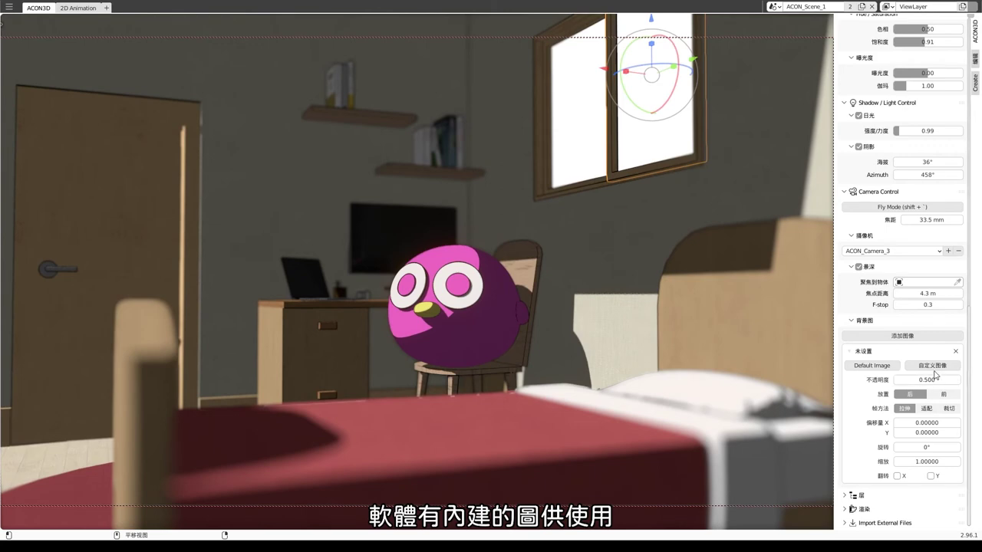
click(872, 365)
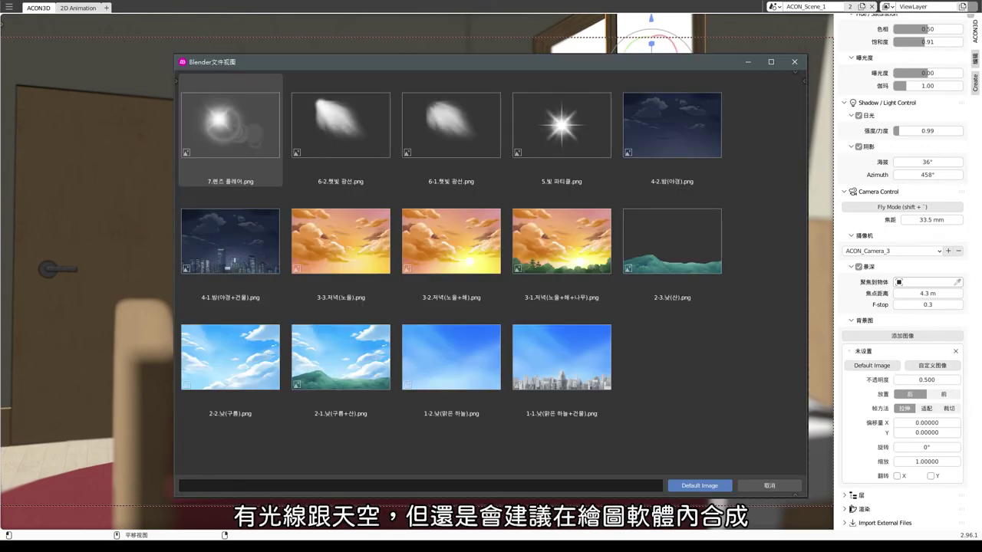
double_click(231, 241)
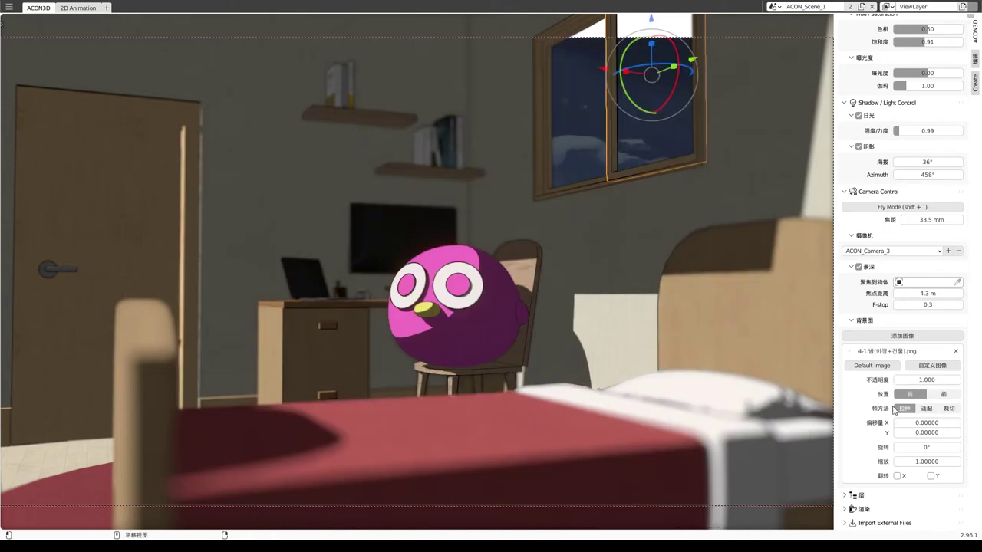
Stretch the background with offset Y 0.47 and scale 0.766, then save the file
drag(926, 432, 951, 429)
click(949, 408)
click(904, 408)
drag(932, 461, 905, 461)
key(ctrl+s)
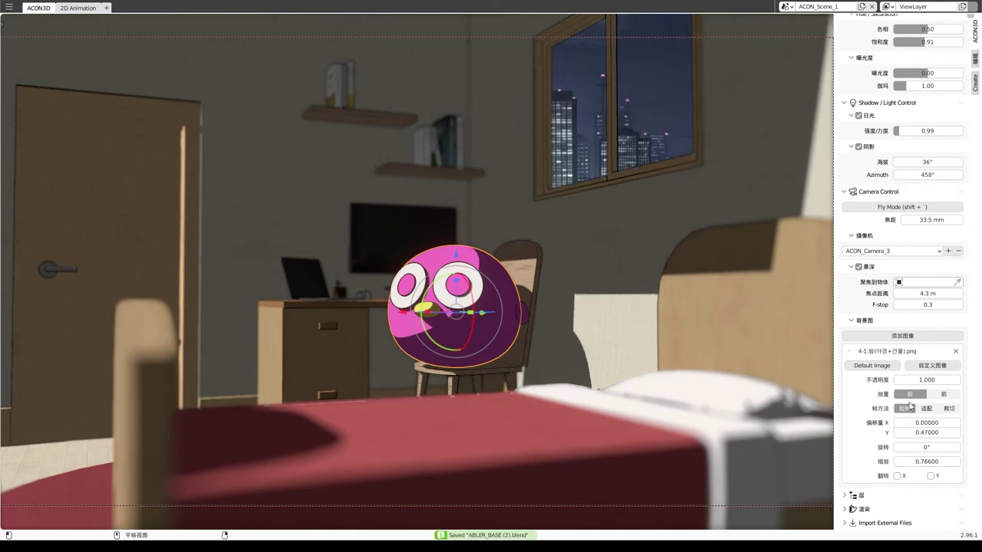
click(846, 495)
scroll(849, 489, down, 3)
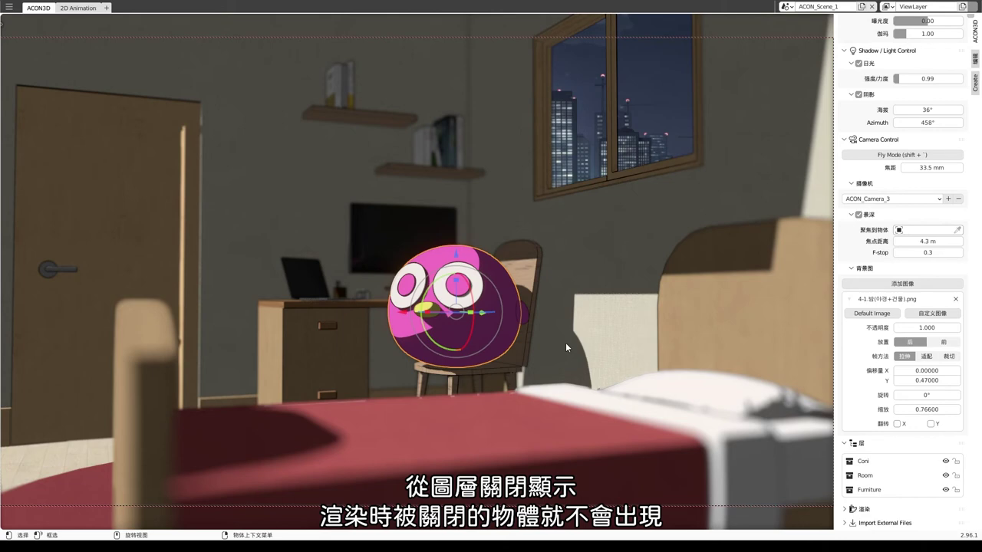
Hide the Coni layer so the character disappears from the bedroom
click(945, 476)
click(945, 476)
click(946, 475)
click(946, 476)
click(845, 444)
click(845, 484)
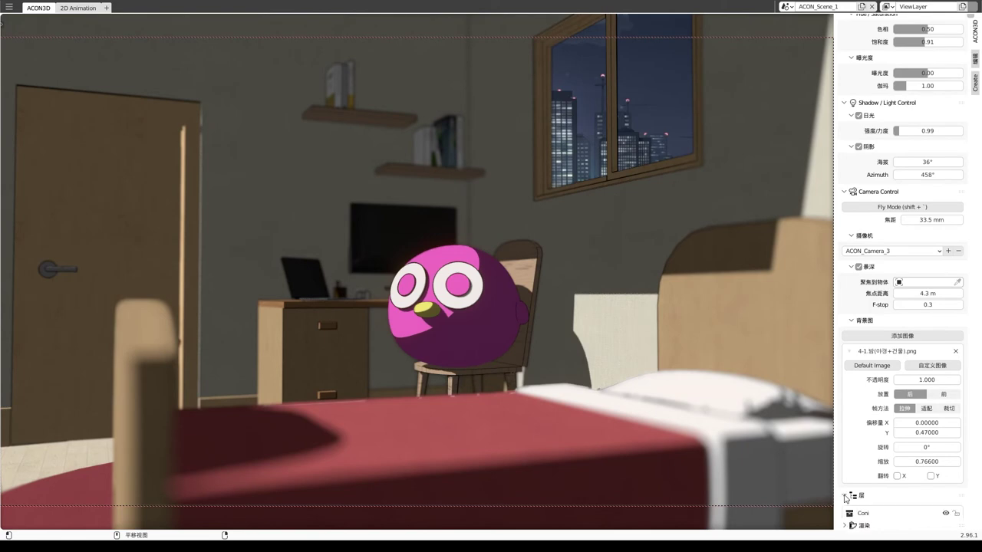
scroll(920, 491, down, 2)
click(945, 460)
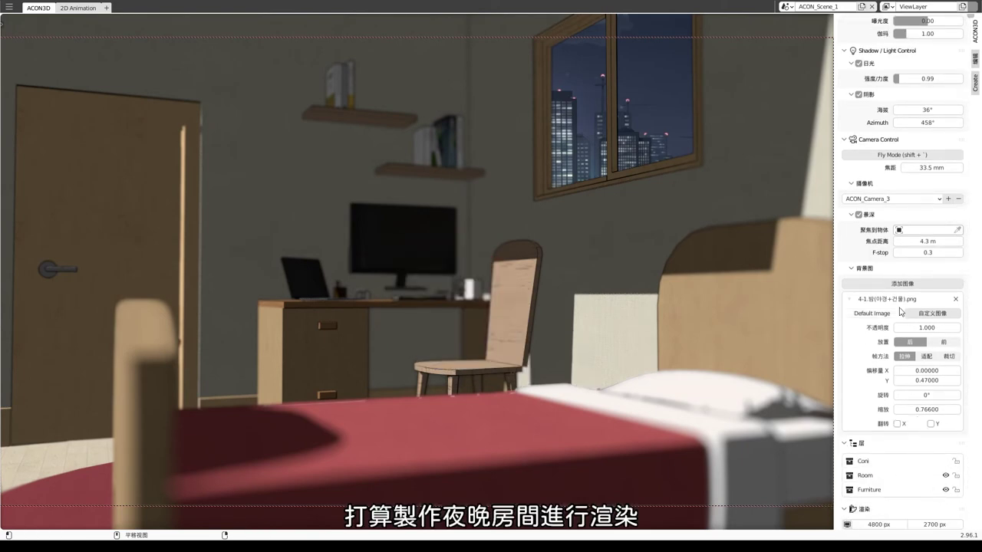
Scroll back to the top of the panel and switch to the Coni's room scene
drag(970, 460, 971, 154)
scroll(924, 153, down, 3)
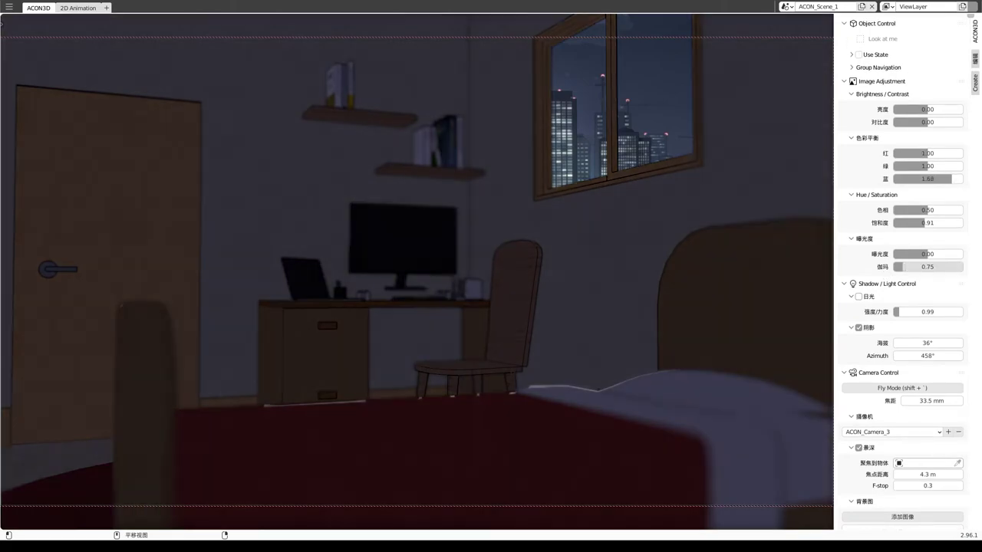
scroll(913, 192, up, 4)
scroll(913, 191, up, 9)
click(891, 132)
click(862, 166)
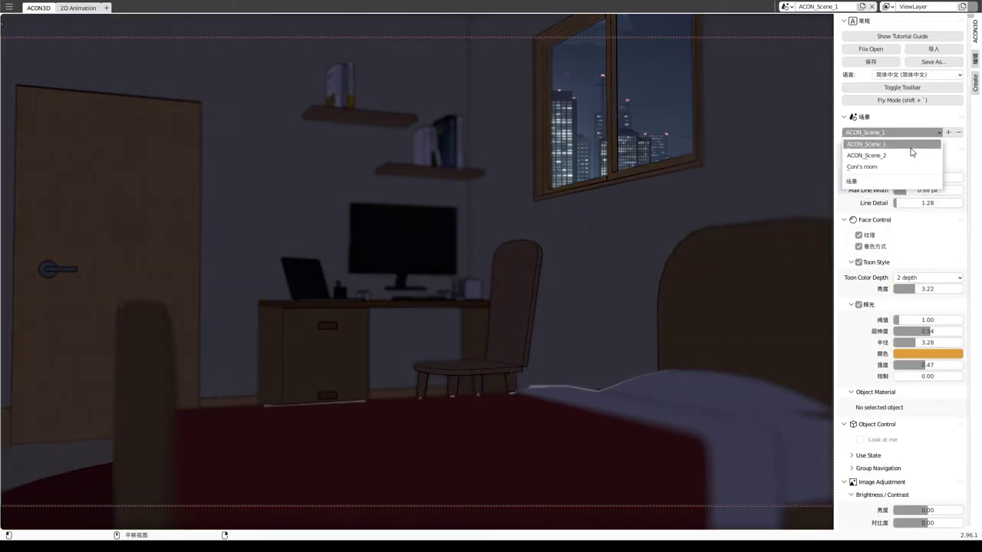
Pick ACON_Scene_2 from the scene list to show the whole cutaway bedroom
click(891, 132)
click(865, 144)
scroll(871, 345, down, 10)
scroll(871, 425, down, 3)
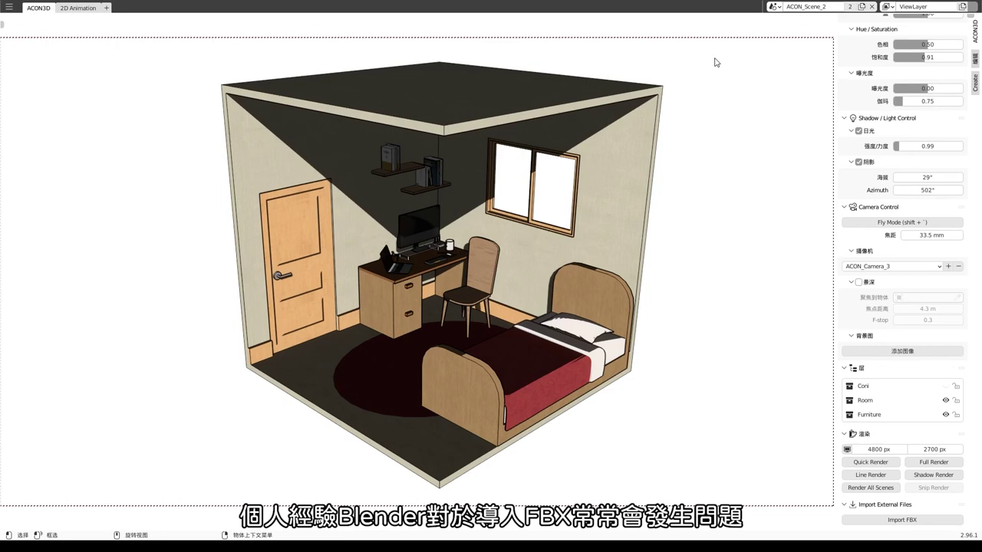
Delete every object in the bedroom scene and raise the sun's strength
key(a)
key(x)
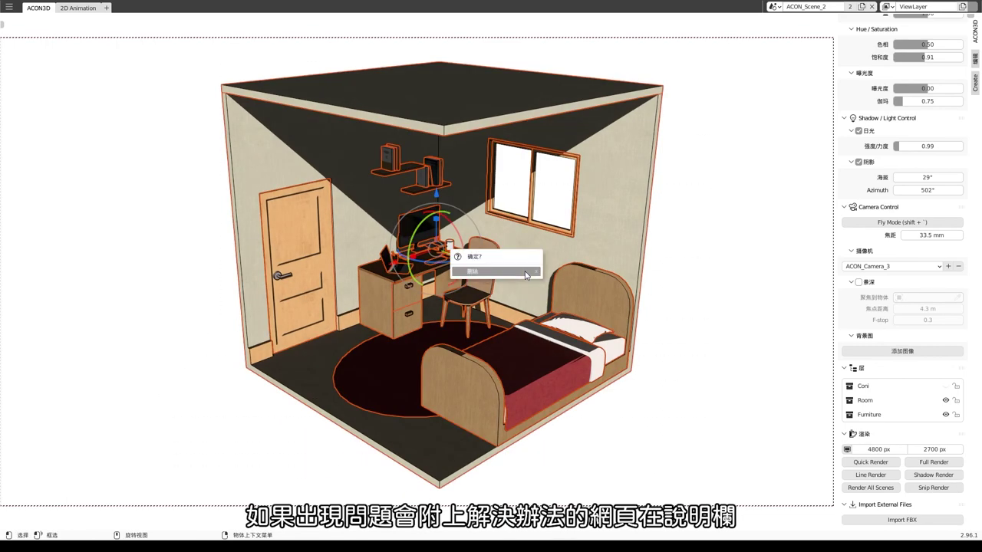
click(526, 273)
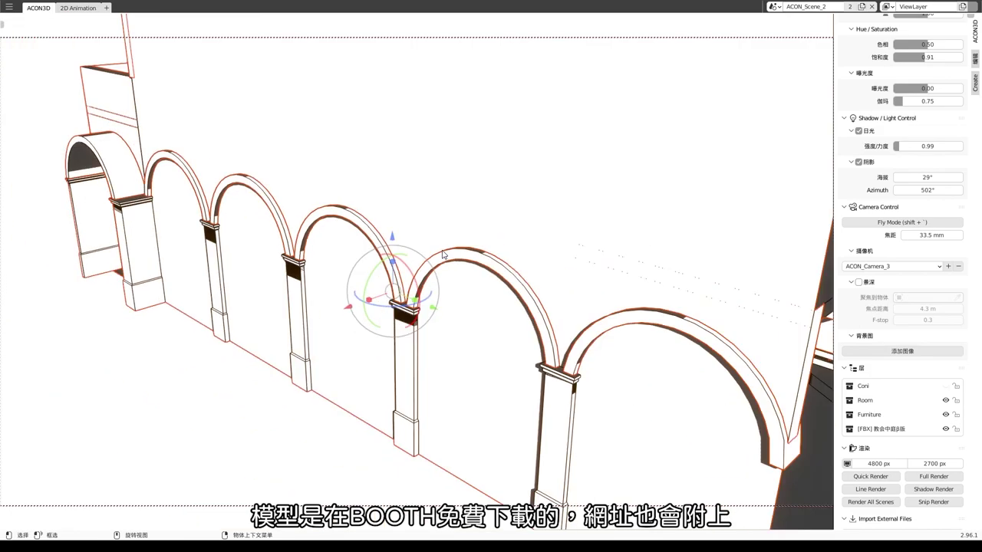
scroll(905, 232, up, 3)
mouse_move(903, 227)
mouse_down()
mouse_move(943, 228)
mouse_move(951, 260)
mouse_up()
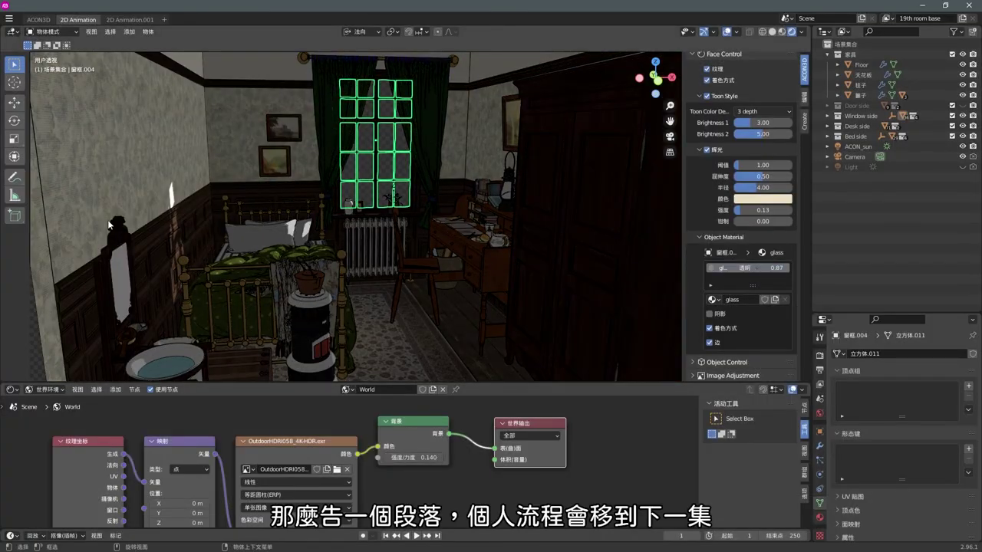
Select ACON_sun and set it to 28° elevation and 148° azimuth
click(857, 145)
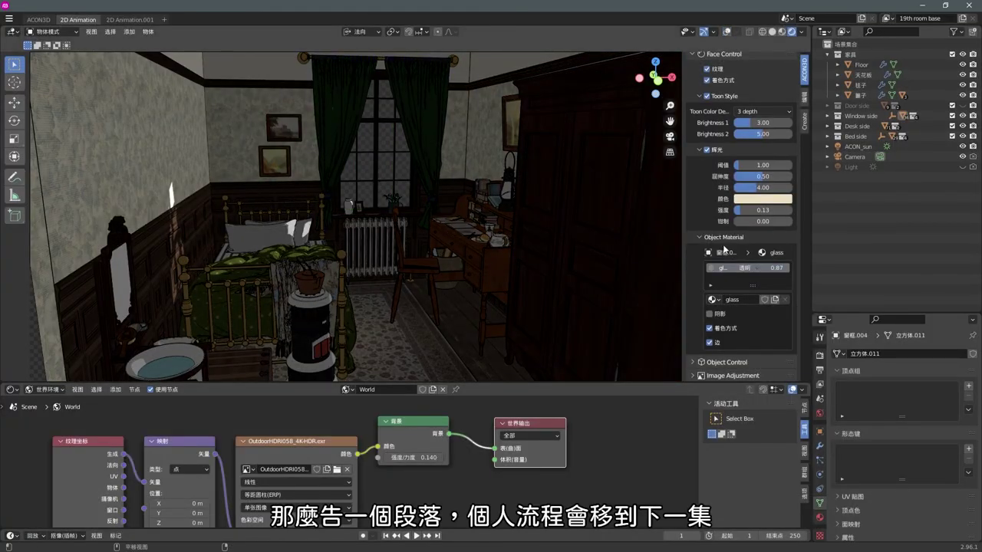
drag(762, 303, 464, 304)
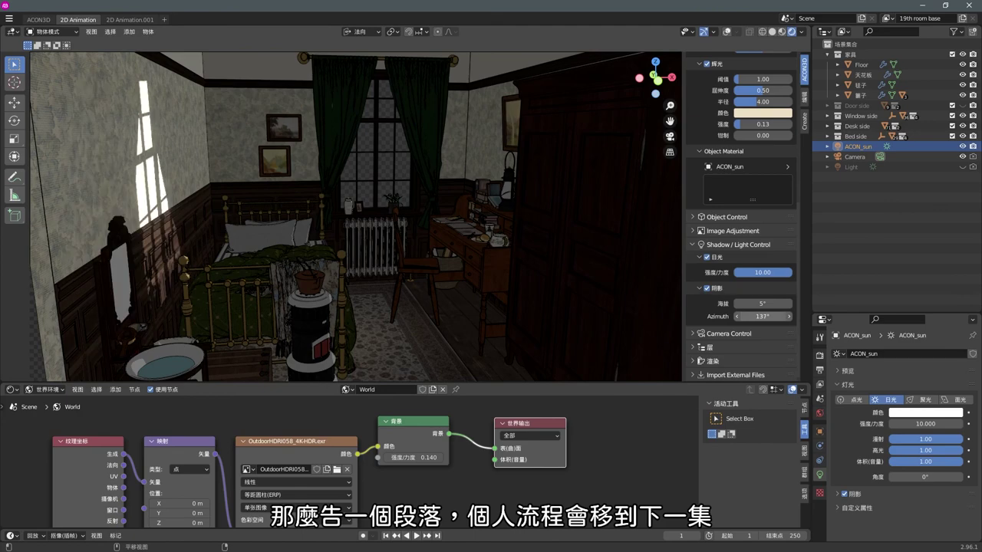
scroll(464, 304, up, 1)
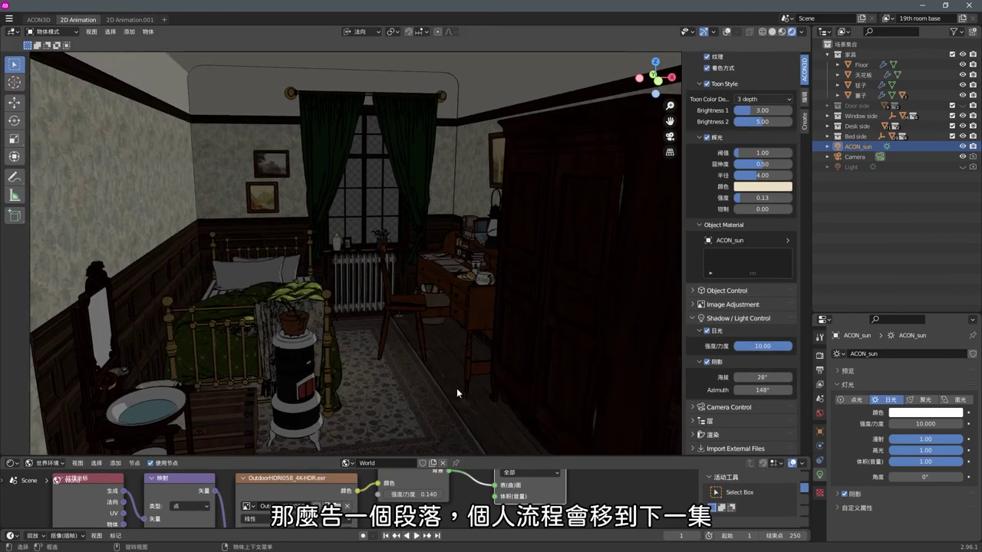
click(732, 304)
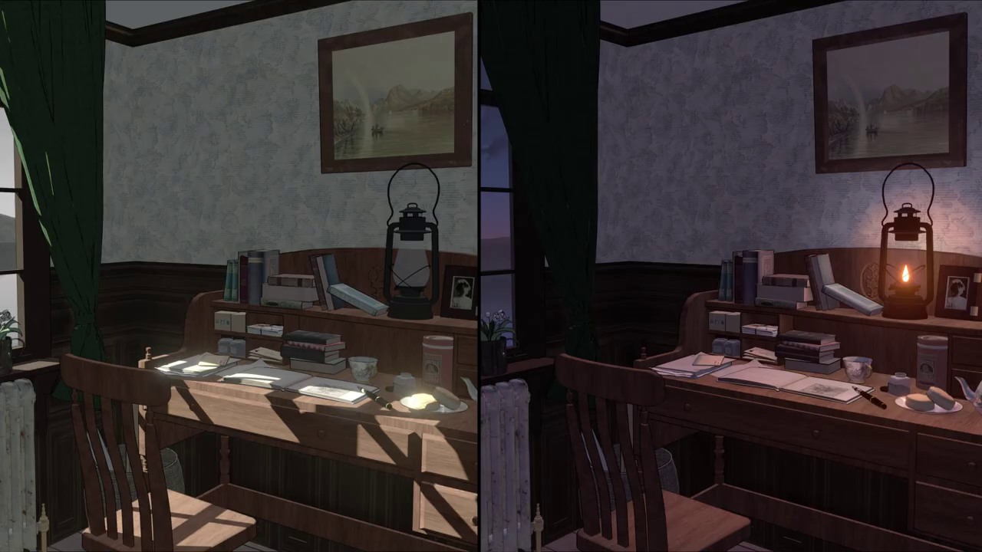